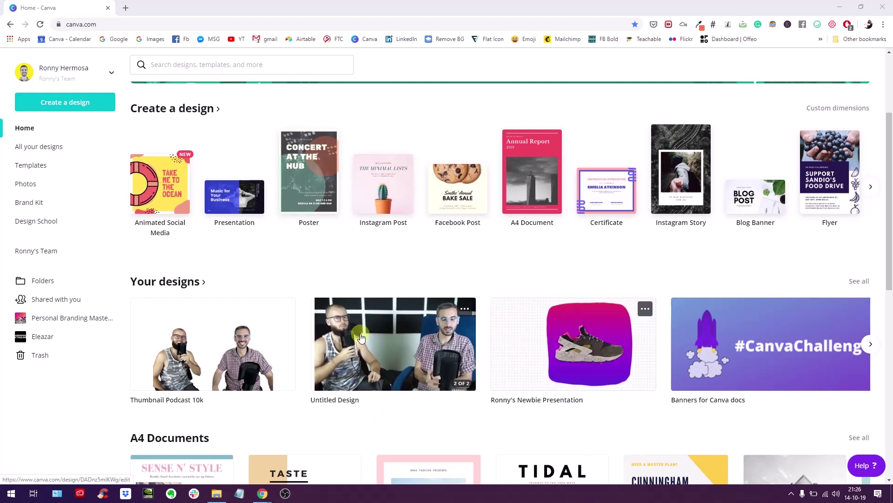
Step: Dismiss the search suggestions and create a new blank Presentation (16:9) design
{"action": "scroll", "coordinate": [228, 303], "scroll_direction": "down", "scroll_amount": 1}
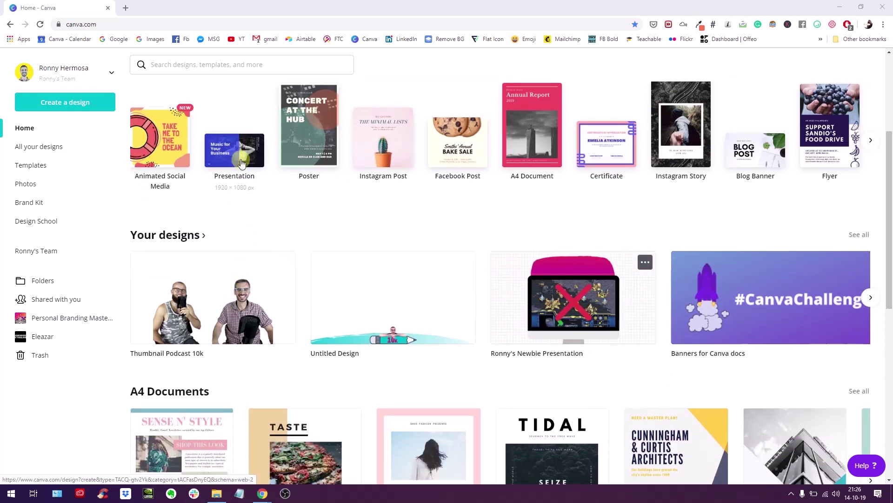
{"action": "key", "text": "alt+Tab"}
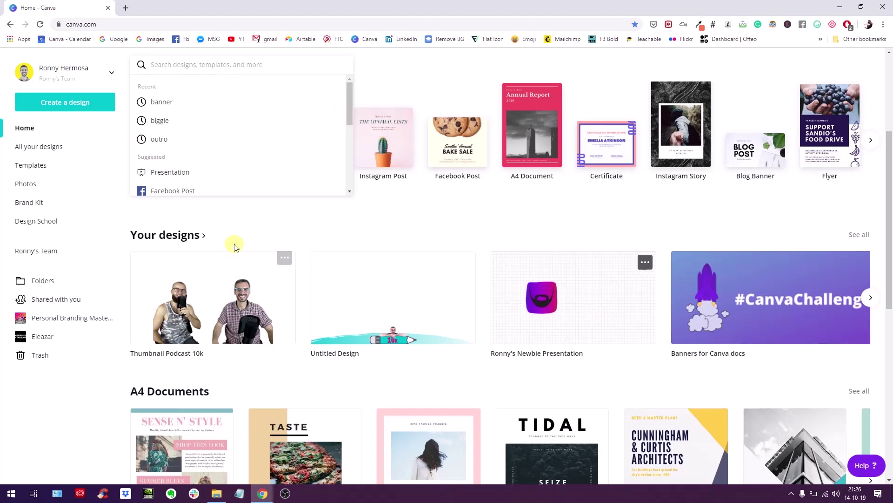
{"action": "left_click", "coordinate": [240, 214]}
{"action": "left_click", "coordinate": [224, 162]}
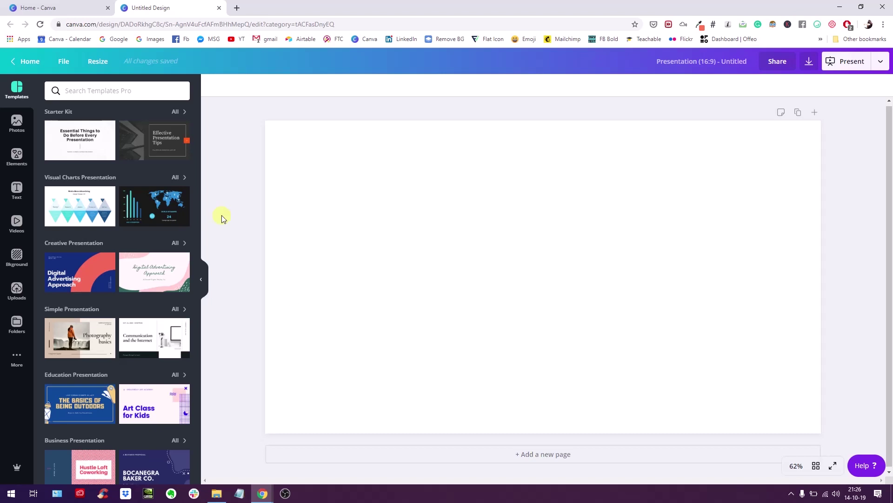
Step: Open the Elements library beside the empty 16:9 slide
{"action": "left_click", "coordinate": [20, 161]}
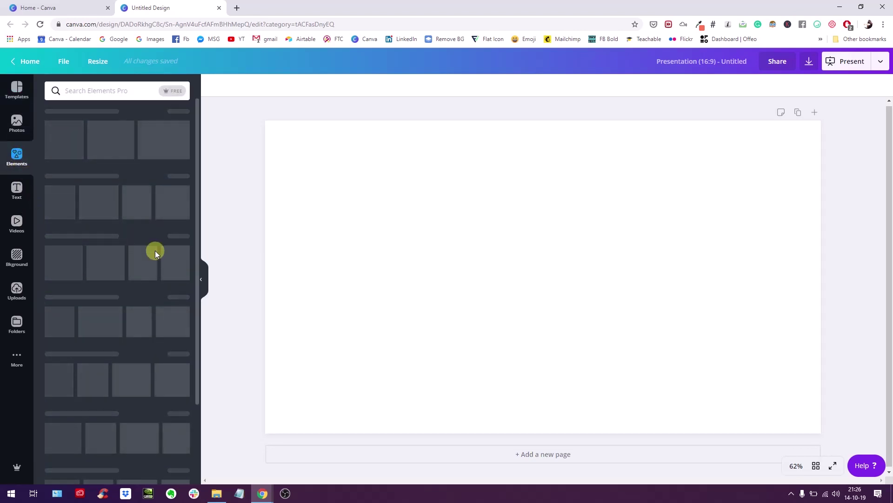
Step: Add the first Grids sky-and-hills image and squash it into a thin horizontal strip
{"action": "scroll", "coordinate": [93, 269], "scroll_direction": "down", "scroll_amount": 3}
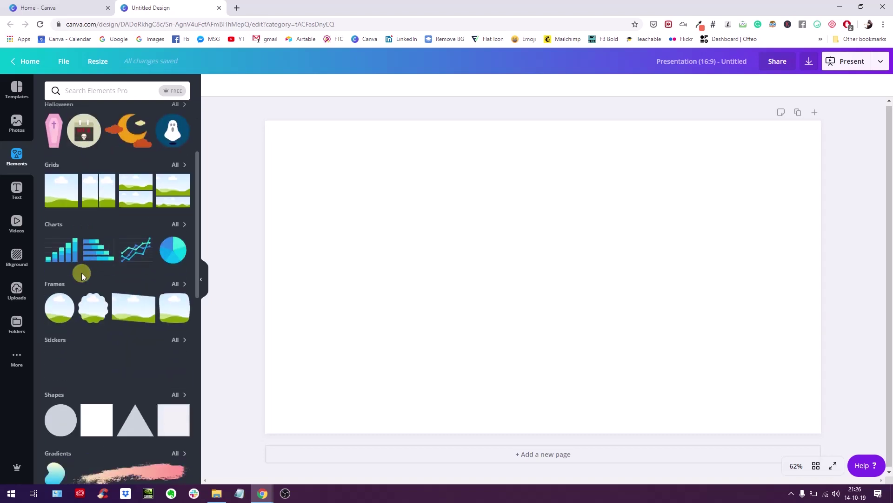
{"action": "left_click", "coordinate": [62, 191]}
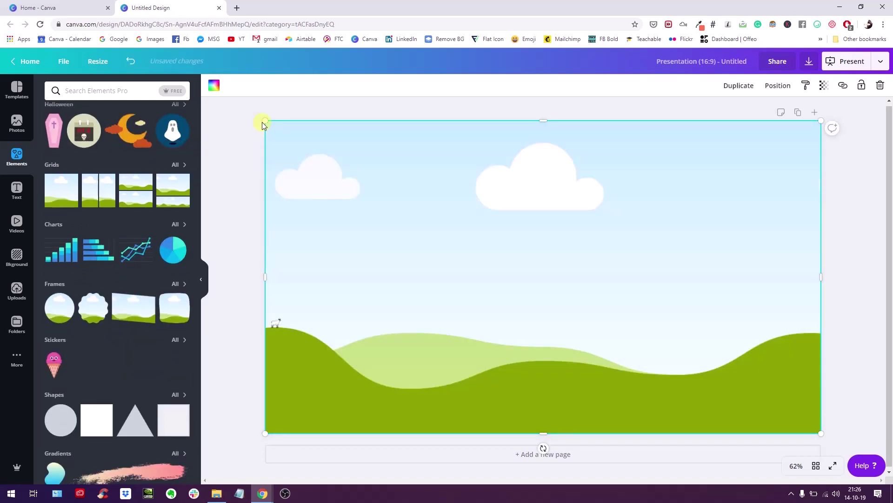
{"action": "left_click_drag", "start_coordinate": [267, 119], "coordinate": [395, 269]}
{"action": "left_click_drag", "start_coordinate": [540, 314], "coordinate": [480, 249]}
{"action": "left_click_drag", "start_coordinate": [548, 208], "coordinate": [539, 297]}
{"action": "left_click_drag", "start_coordinate": [760, 302], "coordinate": [738, 303]}
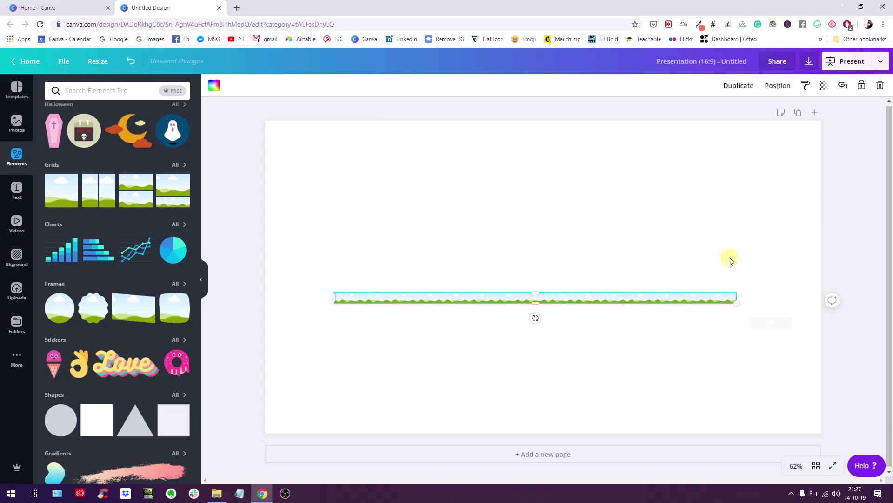
Step: Centre the thin strip horizontally and vertically on the page
{"action": "left_click", "coordinate": [780, 90]}
{"action": "left_click", "coordinate": [743, 169]}
{"action": "left_click", "coordinate": [643, 170]}
{"action": "left_click", "coordinate": [473, 194]}
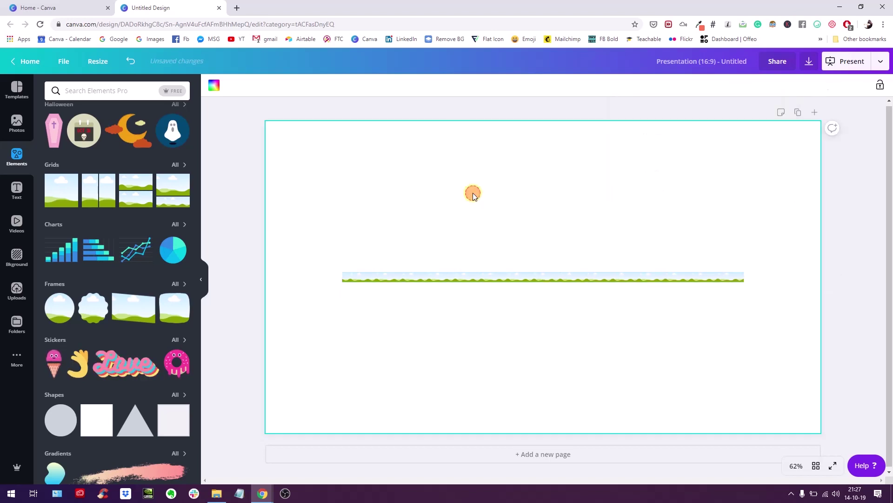
{"action": "left_click", "coordinate": [489, 277]}
{"action": "left_click", "coordinate": [489, 245]}
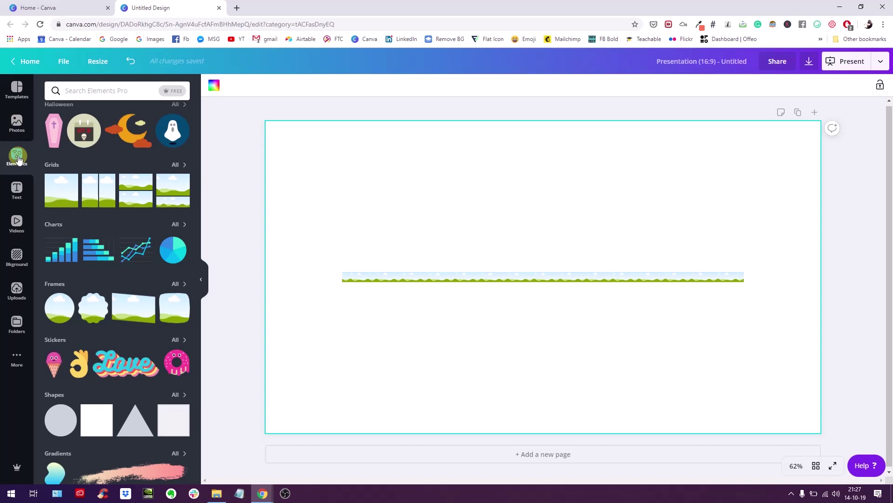
{"action": "left_click", "coordinate": [18, 125]}
Step: Search the photo library for 'gradient'
{"action": "left_click", "coordinate": [73, 90]}
{"action": "type", "text": "grad"}
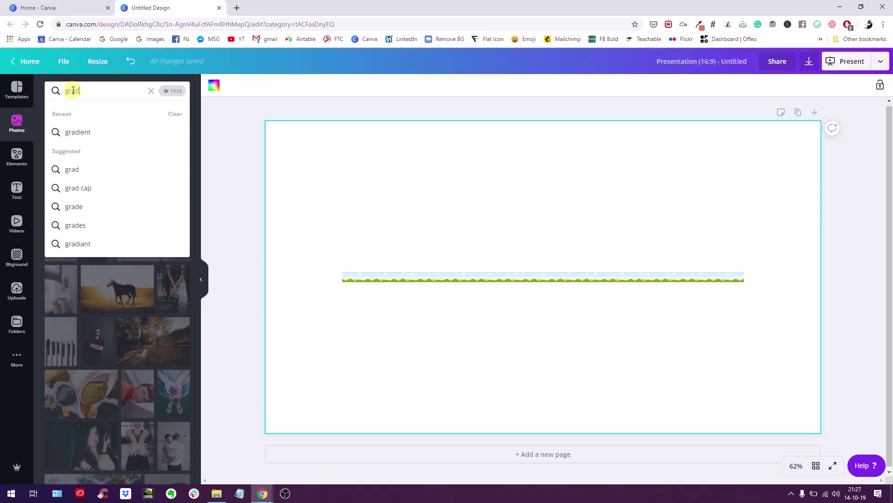
{"action": "type", "text": "ient"}
{"action": "key", "text": "Return"}
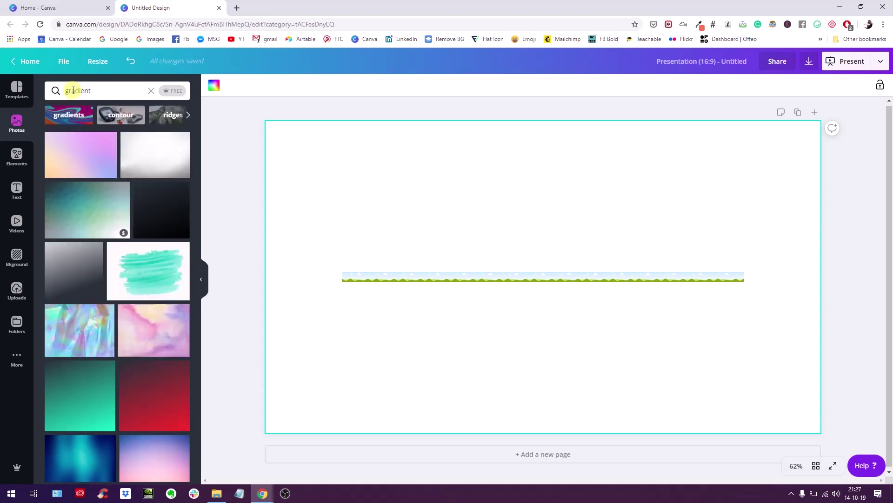
Step: Drop the pink-to-teal gradient photo into the strip, replacing the sky image
{"action": "scroll", "coordinate": [90, 272], "scroll_direction": "down", "scroll_amount": 5}
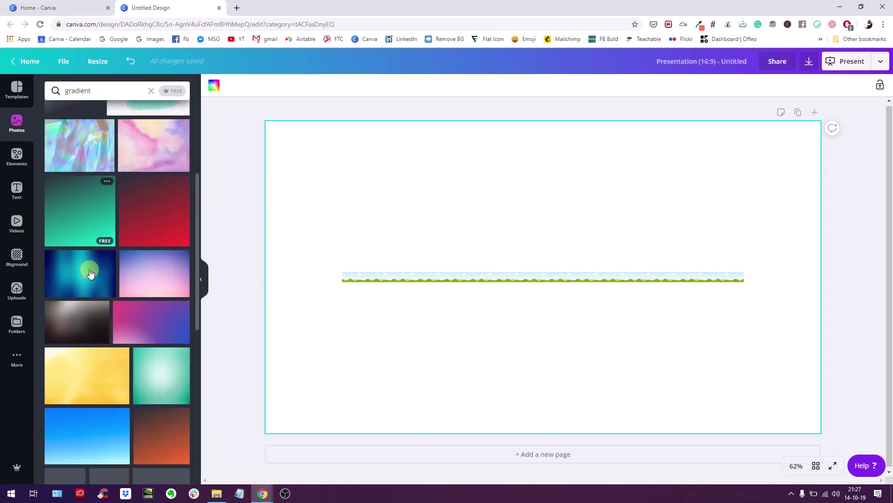
{"action": "scroll", "coordinate": [91, 279], "scroll_direction": "down", "scroll_amount": 10}
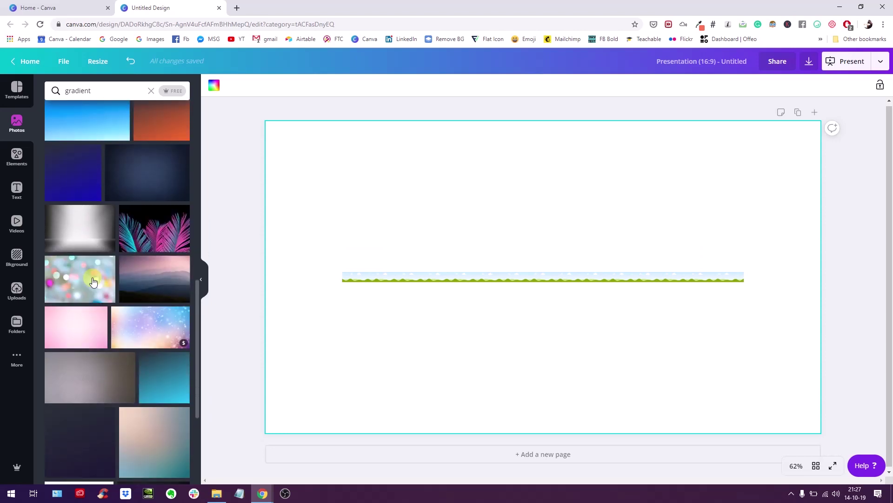
{"action": "scroll", "coordinate": [94, 282], "scroll_direction": "down", "scroll_amount": 5}
{"action": "scroll", "coordinate": [94, 282], "scroll_direction": "down", "scroll_amount": 9}
{"action": "scroll", "coordinate": [93, 283], "scroll_direction": "down", "scroll_amount": 15}
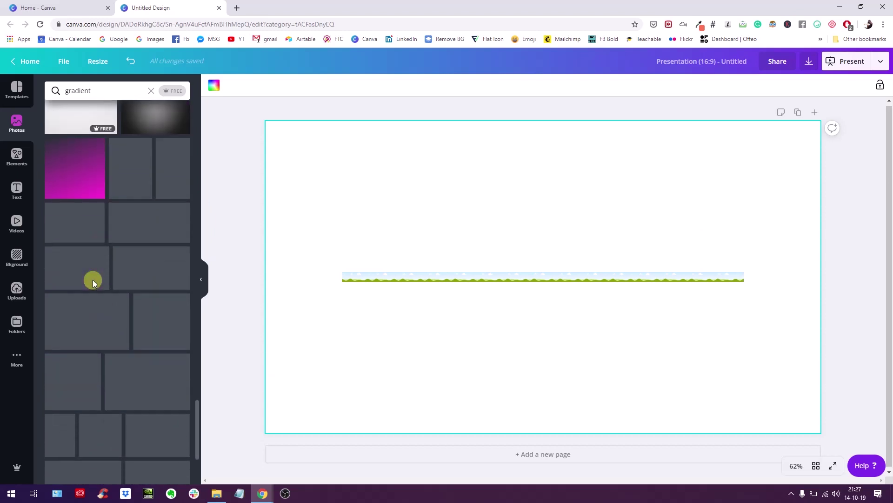
{"action": "scroll", "coordinate": [93, 283], "scroll_direction": "down", "scroll_amount": 3}
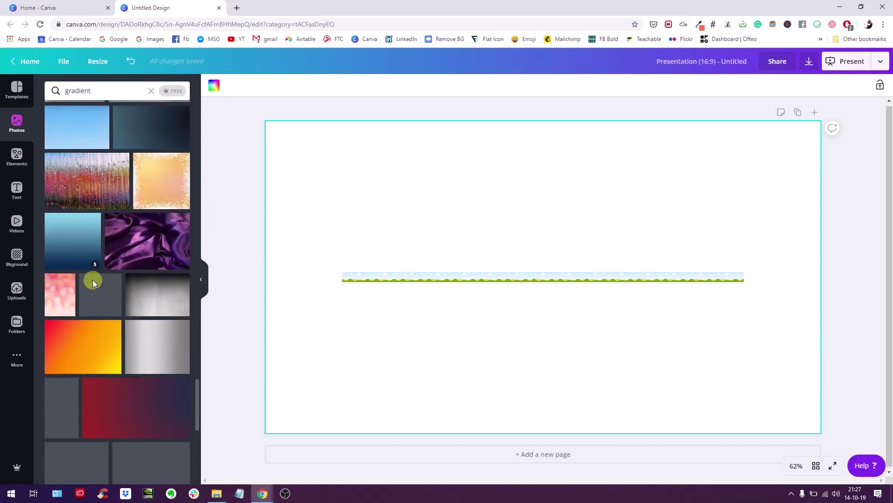
{"action": "scroll", "coordinate": [93, 283], "scroll_direction": "down", "scroll_amount": 5}
{"action": "scroll", "coordinate": [93, 283], "scroll_direction": "down", "scroll_amount": 15}
{"action": "scroll", "coordinate": [99, 288], "scroll_direction": "up", "scroll_amount": 5}
{"action": "left_click_drag", "start_coordinate": [117, 269], "coordinate": [372, 278]}
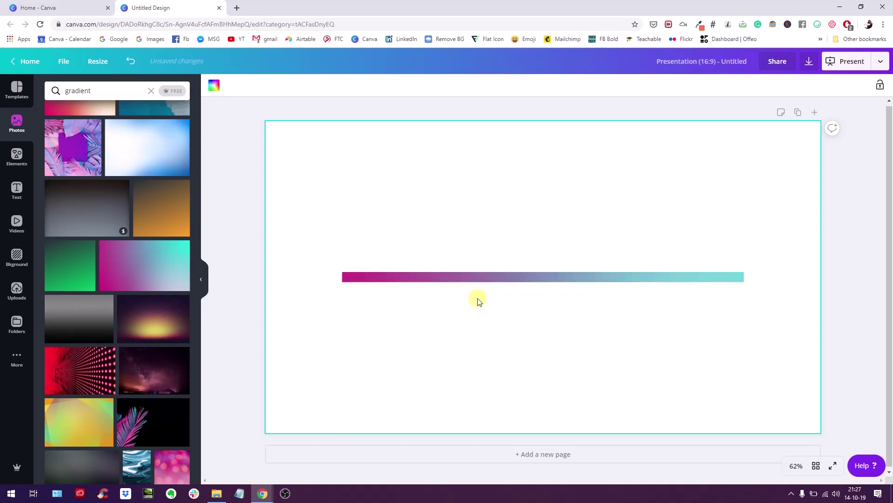
{"action": "left_click_drag", "start_coordinate": [128, 255], "coordinate": [393, 278]}
Step: Rotate the strip 180° so teal is on the left, raise it, and duplicate it
{"action": "left_click", "coordinate": [478, 279]}
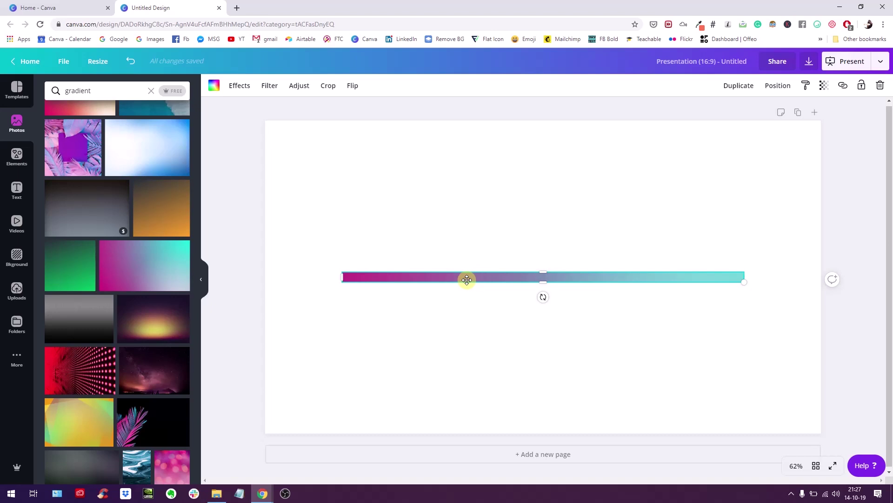
{"action": "left_click_drag", "start_coordinate": [542, 297], "coordinate": [546, 238]}
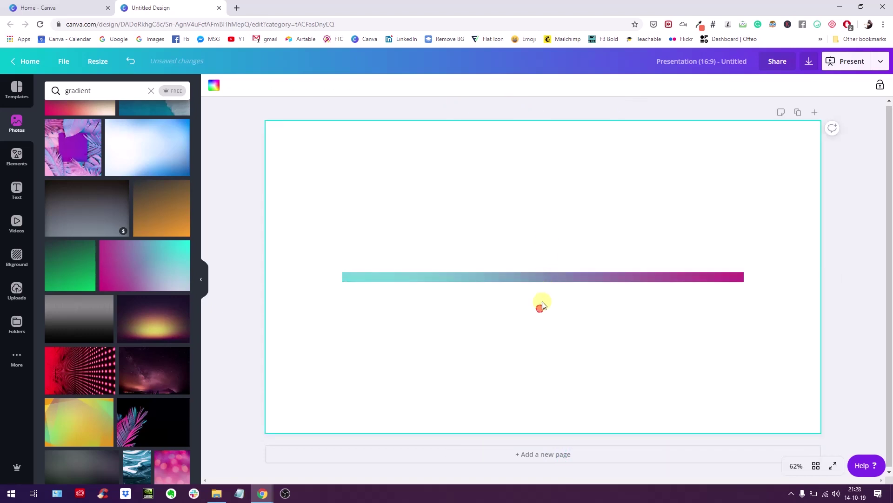
{"action": "left_click_drag", "start_coordinate": [551, 278], "coordinate": [549, 199]}
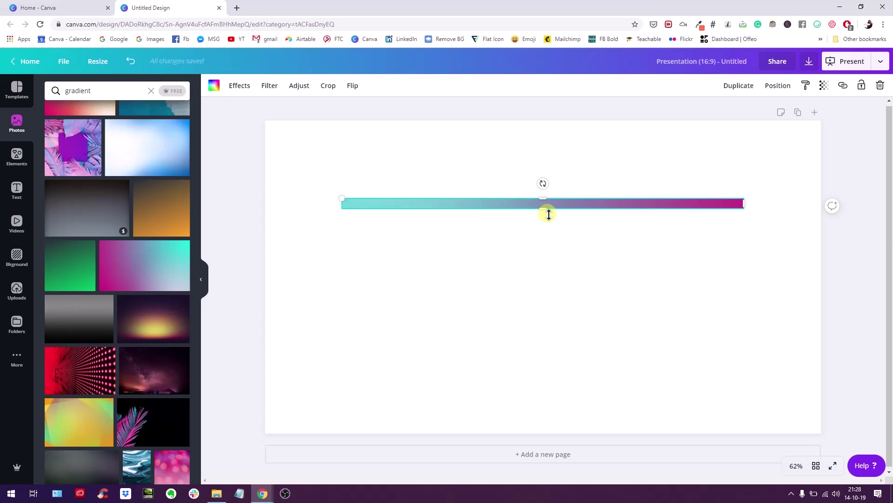
{"action": "left_click", "coordinate": [726, 90]}
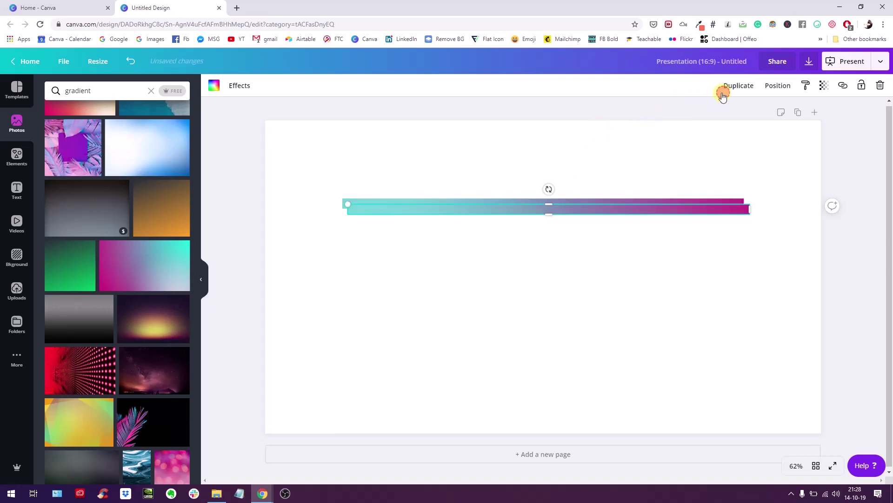
Step: Move the top strip up-left and stretch it wider, then delete the lower copy
{"action": "left_click_drag", "start_coordinate": [606, 200], "coordinate": [591, 366]}
{"action": "left_click_drag", "start_coordinate": [591, 201], "coordinate": [594, 158]}
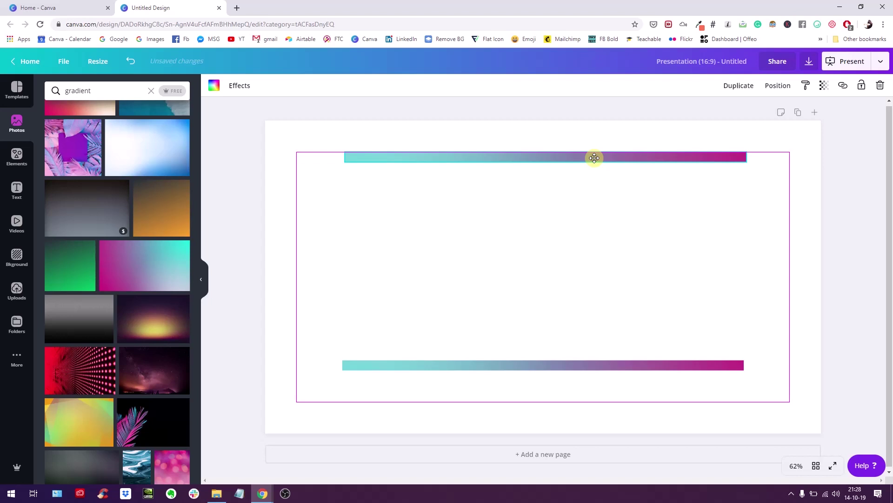
{"action": "left_click_drag", "start_coordinate": [594, 158], "coordinate": [545, 157]}
{"action": "left_click_drag", "start_coordinate": [698, 157], "coordinate": [791, 161]}
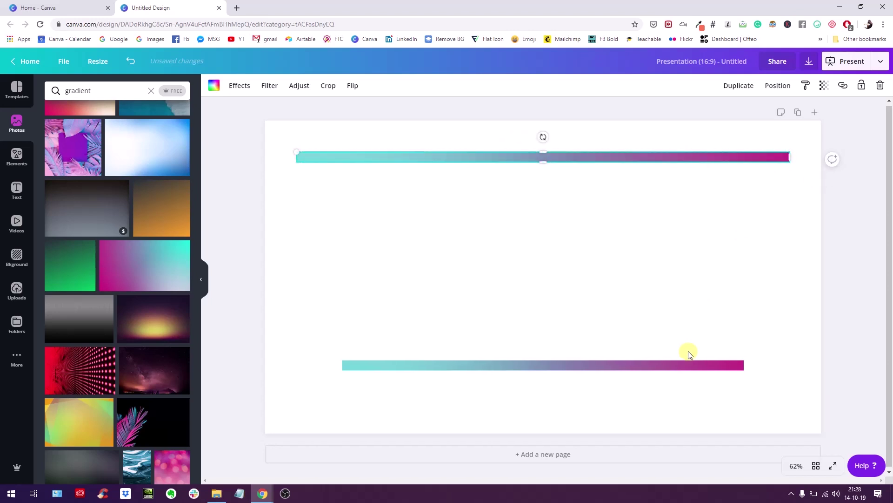
{"action": "left_click", "coordinate": [686, 363]}
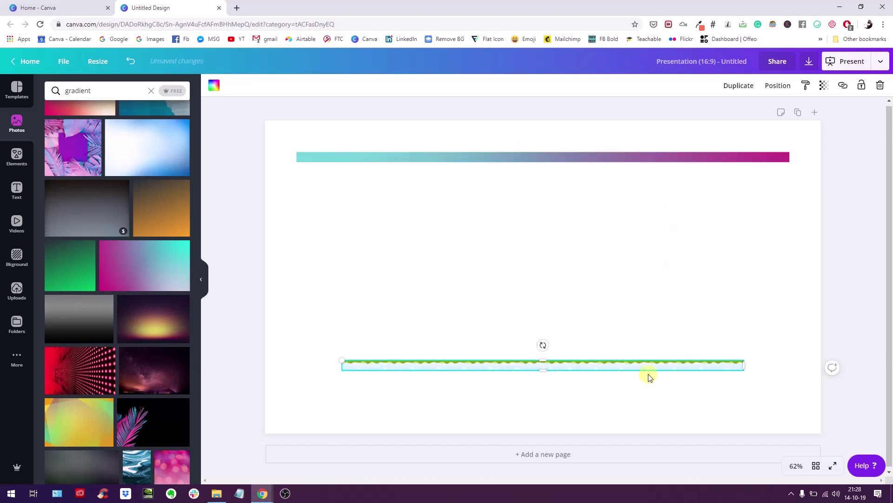
{"action": "key", "text": "Delete"}
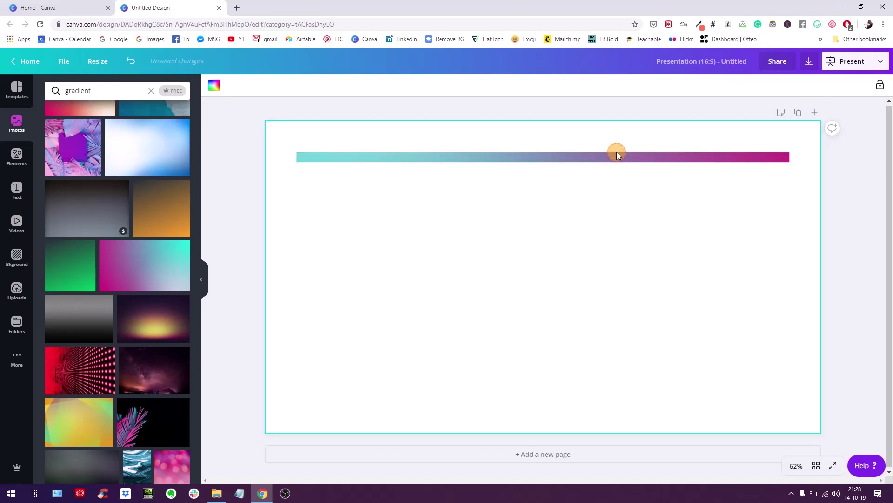
Step: Duplicate the top gradient strip and place the copy along the slide's bottom edge
{"action": "left_click", "coordinate": [616, 156]}
{"action": "left_click", "coordinate": [735, 92]}
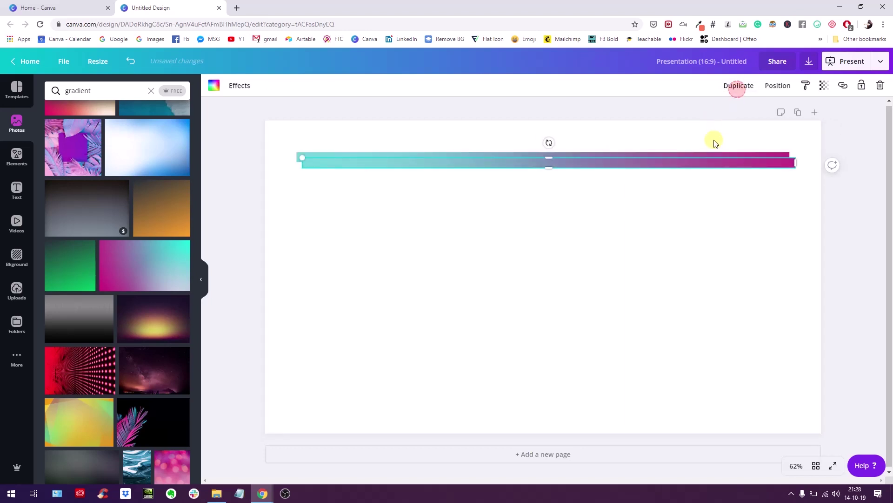
{"action": "left_click_drag", "start_coordinate": [703, 168], "coordinate": [696, 399]}
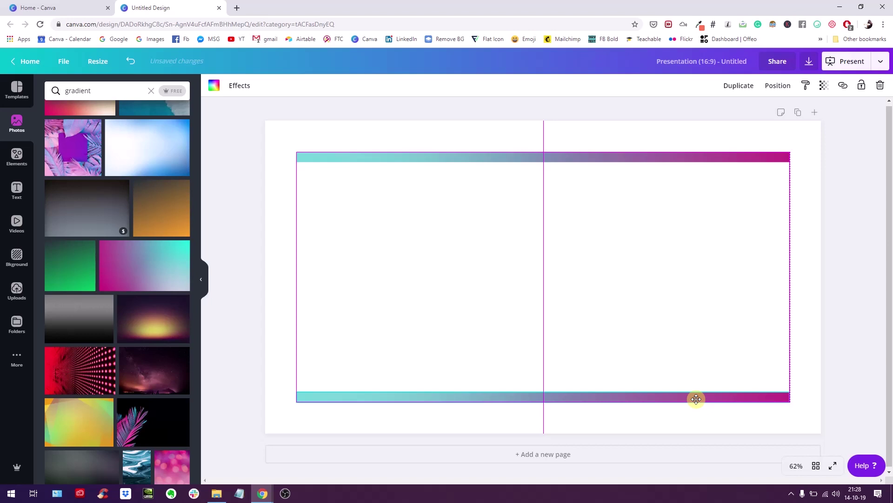
{"action": "left_click_drag", "start_coordinate": [696, 399], "coordinate": [697, 399]}
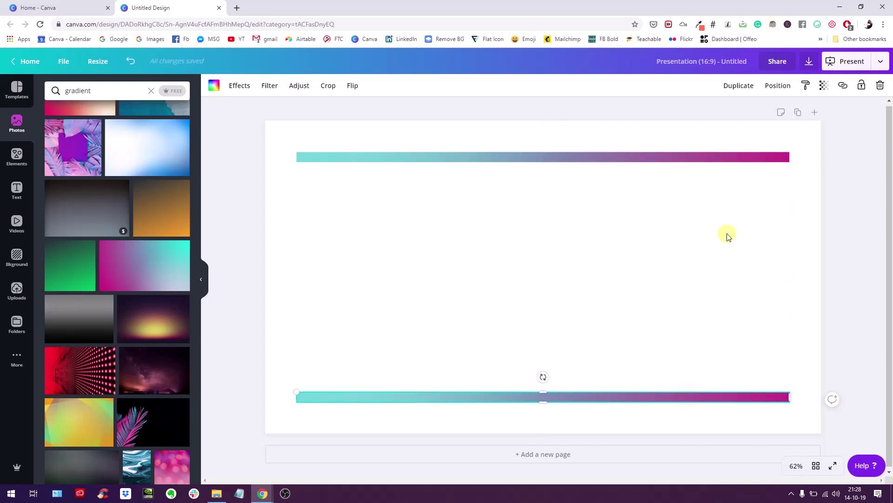
Step: Duplicate the bottom strip, rotate it to -90° at the left edge, and shorten it
{"action": "left_click", "coordinate": [740, 86]}
{"action": "left_click_drag", "start_coordinate": [681, 404], "coordinate": [677, 335]}
{"action": "left_click_drag", "start_coordinate": [547, 311], "coordinate": [791, 328]}
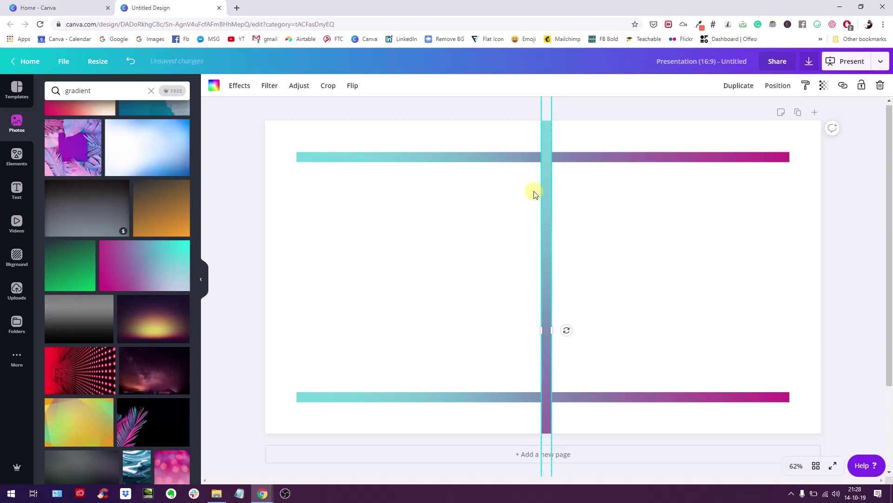
{"action": "left_click_drag", "start_coordinate": [541, 195], "coordinate": [301, 265]}
{"action": "scroll", "coordinate": [321, 324], "scroll_direction": "down", "scroll_amount": 4}
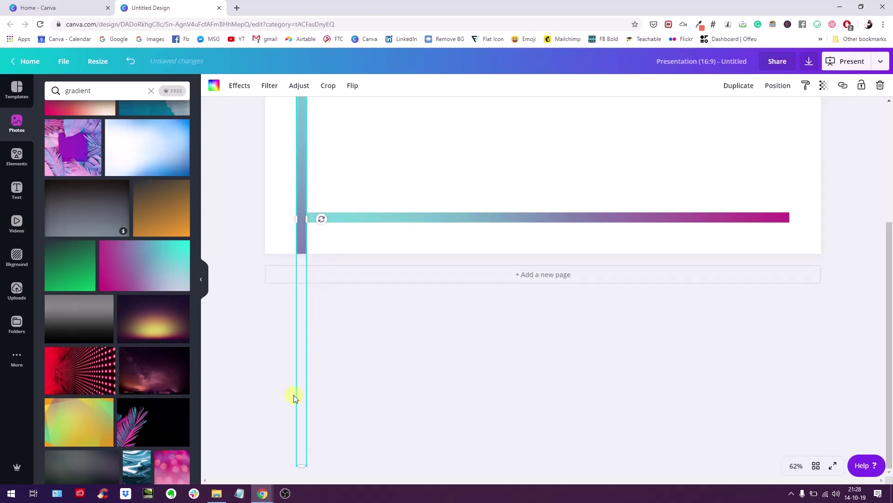
{"action": "left_click_drag", "start_coordinate": [303, 470], "coordinate": [303, 423]}
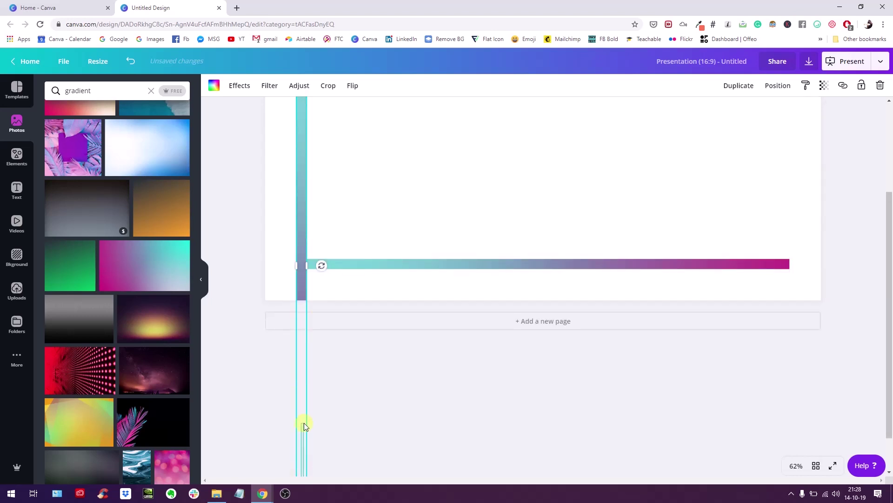
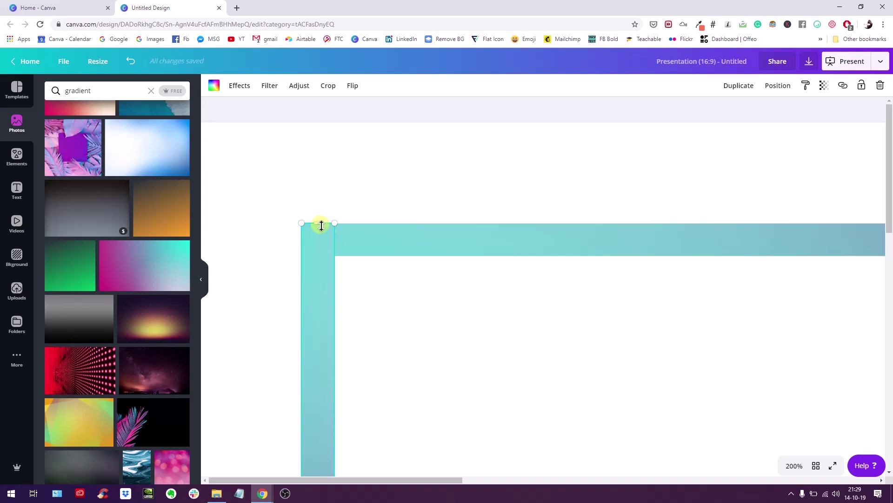
Step: Resize the left vertical gradient bar slightly
{"action": "left_click_drag", "start_coordinate": [320, 226], "coordinate": [321, 231]}
{"action": "left_click", "coordinate": [403, 305]}
{"action": "left_click", "coordinate": [310, 253]}
{"action": "left_click", "coordinate": [407, 283]}
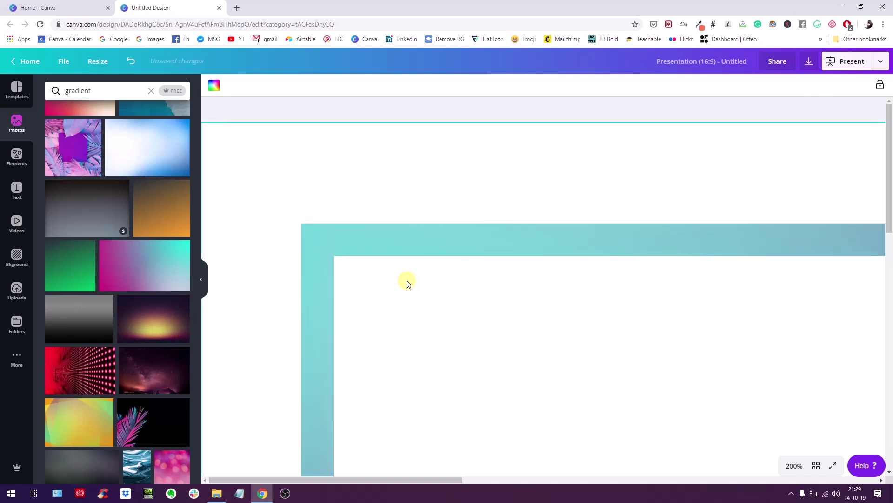
Step: Zoom the canvas out to 50% so the whole slide is visible
{"action": "scroll", "coordinate": [407, 284], "scroll_direction": "down", "scroll_amount": 10}
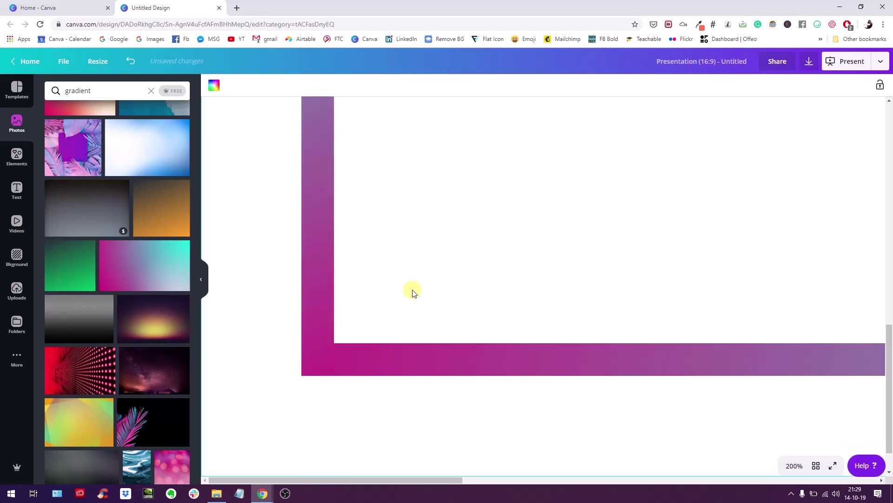
{"action": "scroll", "coordinate": [414, 292], "scroll_direction": "up", "scroll_amount": 3}
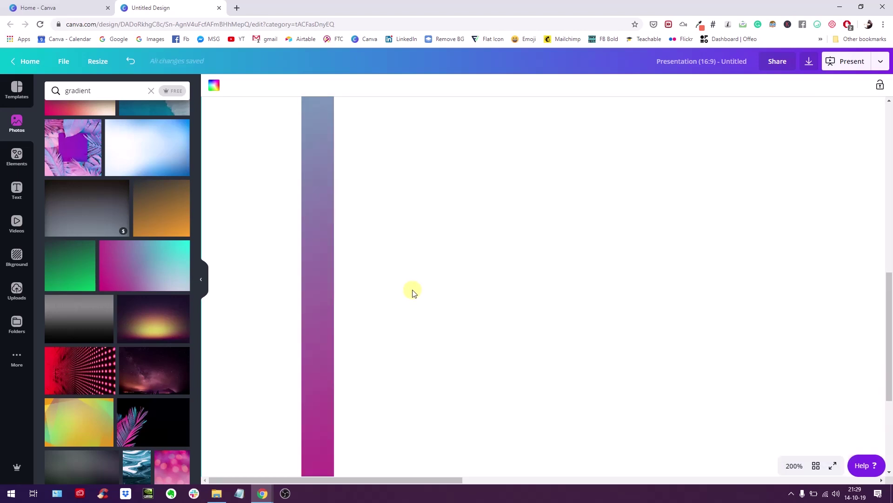
{"action": "left_click", "coordinate": [793, 466]}
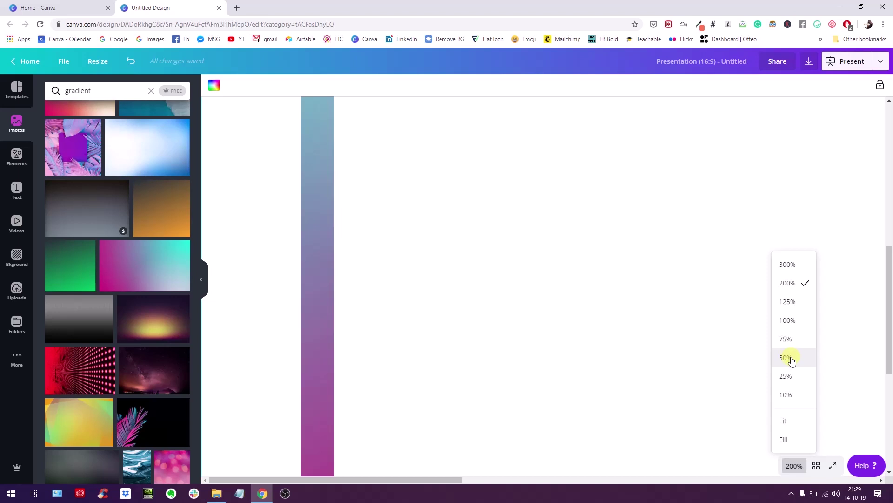
{"action": "left_click", "coordinate": [791, 358]}
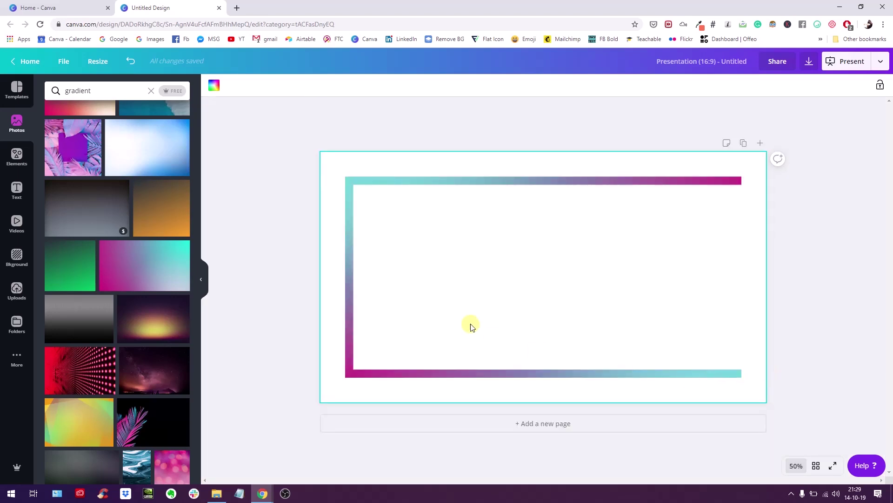
Step: Duplicate the left gradient bar, move the copy to the right edge, and flip it
{"action": "left_click", "coordinate": [350, 223]}
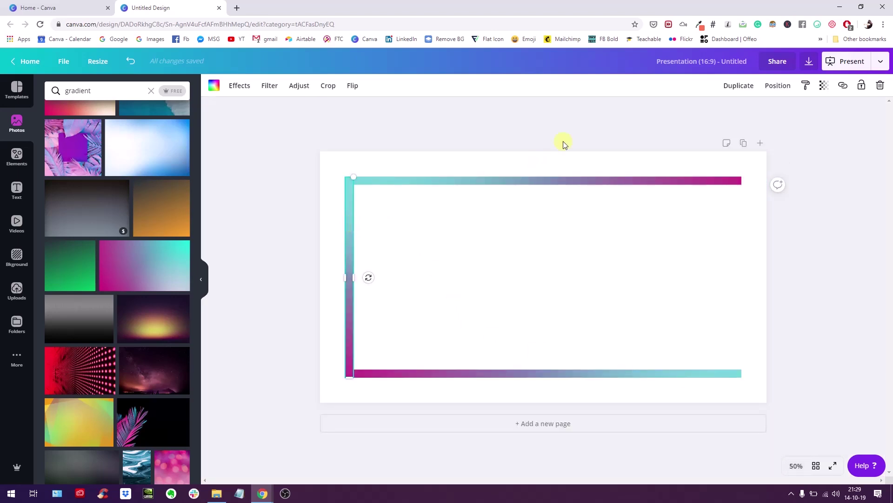
{"action": "left_click", "coordinate": [742, 87]}
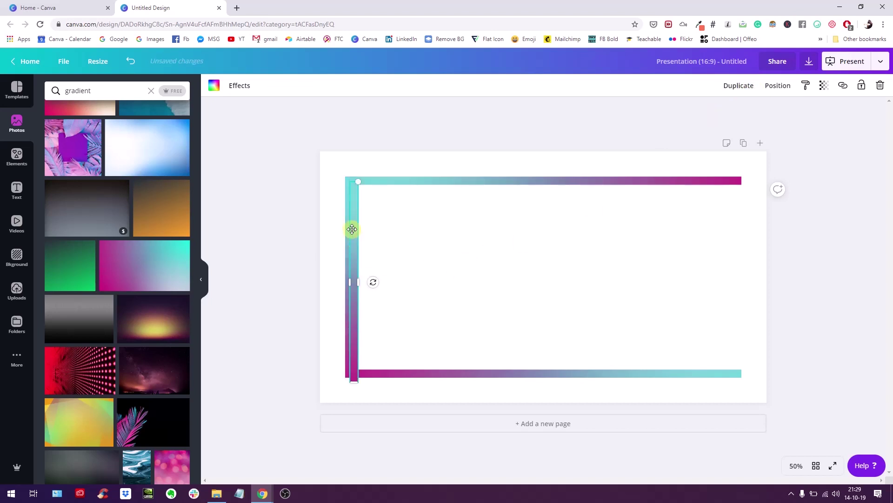
{"action": "left_click_drag", "start_coordinate": [352, 229], "coordinate": [735, 226]}
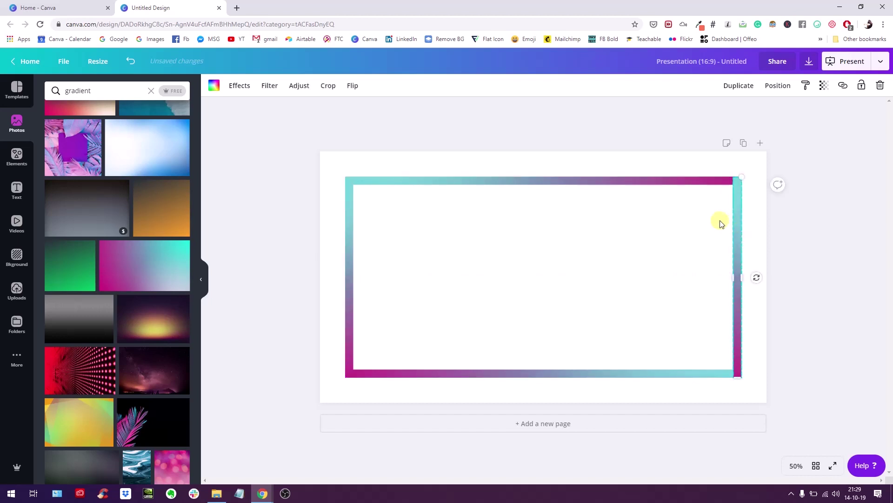
{"action": "left_click", "coordinate": [352, 86]}
{"action": "left_click", "coordinate": [370, 110]}
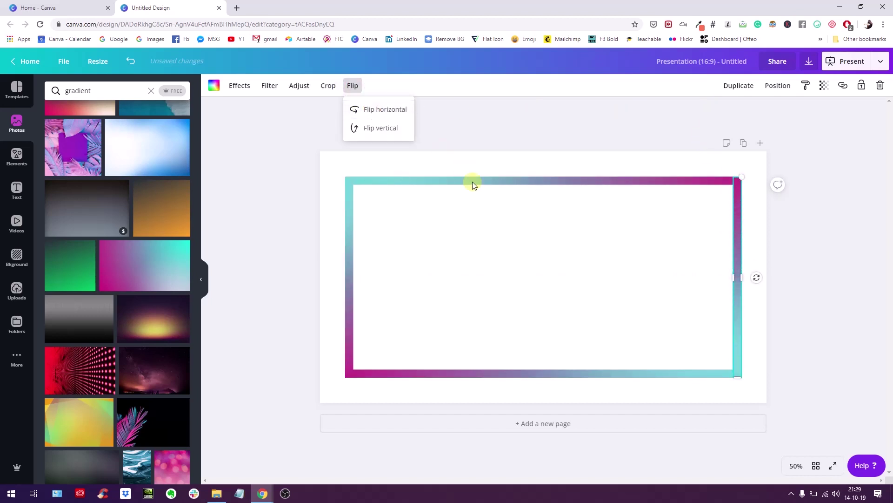
{"action": "left_click", "coordinate": [506, 233]}
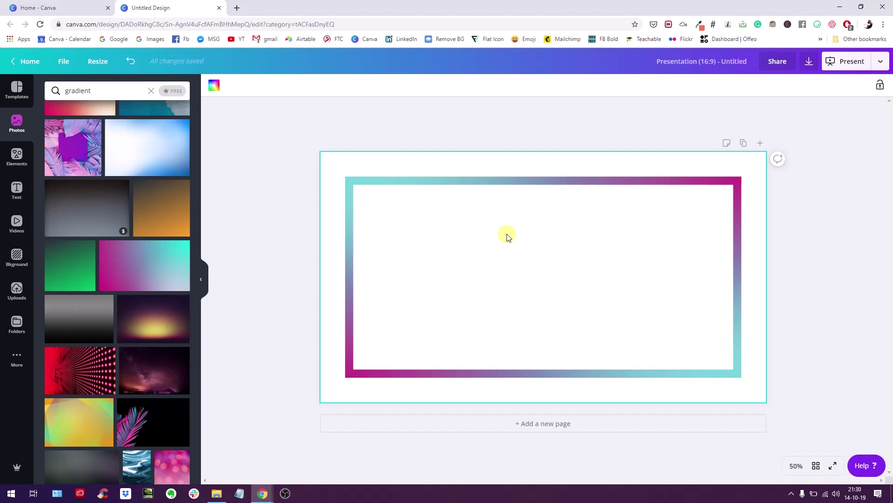
{"action": "left_click_drag", "start_coordinate": [290, 154], "coordinate": [784, 385]}
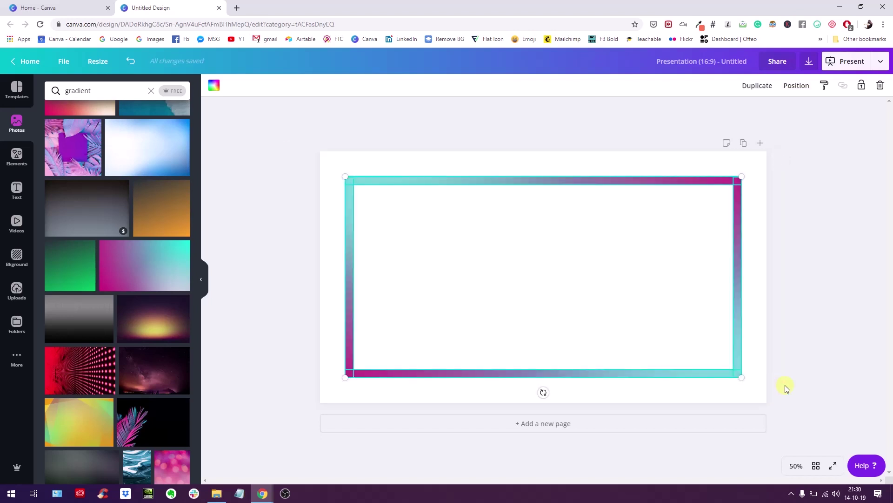
Step: Select all four gradient bars together and drag them until centred on the slide
{"action": "left_click", "coordinate": [307, 204]}
{"action": "left_click_drag", "start_coordinate": [282, 138], "coordinate": [747, 390]}
{"action": "left_click_drag", "start_coordinate": [456, 183], "coordinate": [458, 181]}
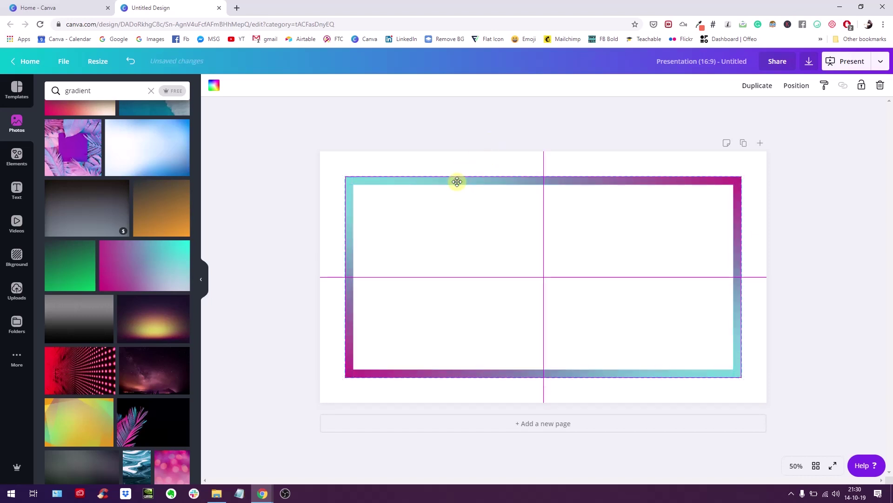
{"action": "left_click_drag", "start_coordinate": [457, 181], "coordinate": [454, 182]}
{"action": "left_click", "coordinate": [772, 217]}
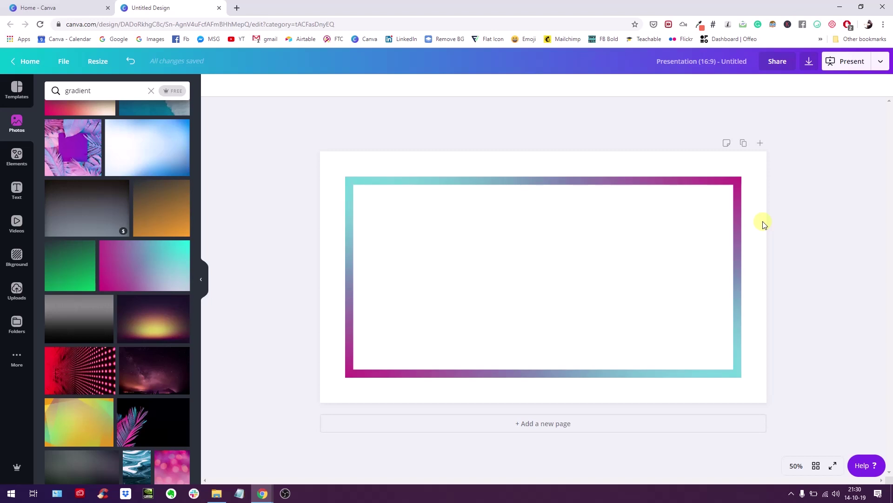
{"action": "left_click", "coordinate": [564, 281]}
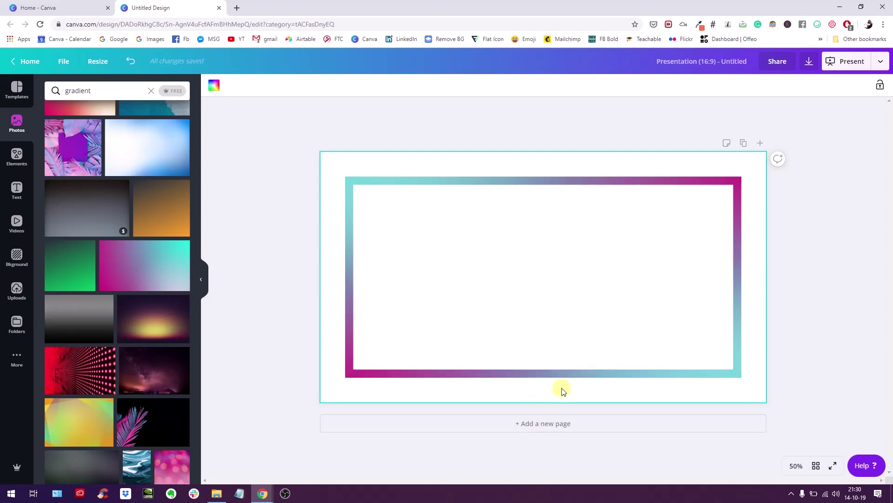
Step: Add page 2, place a full-page grid, and fill it with the pink-teal gradient photo
{"action": "left_click", "coordinate": [554, 421]}
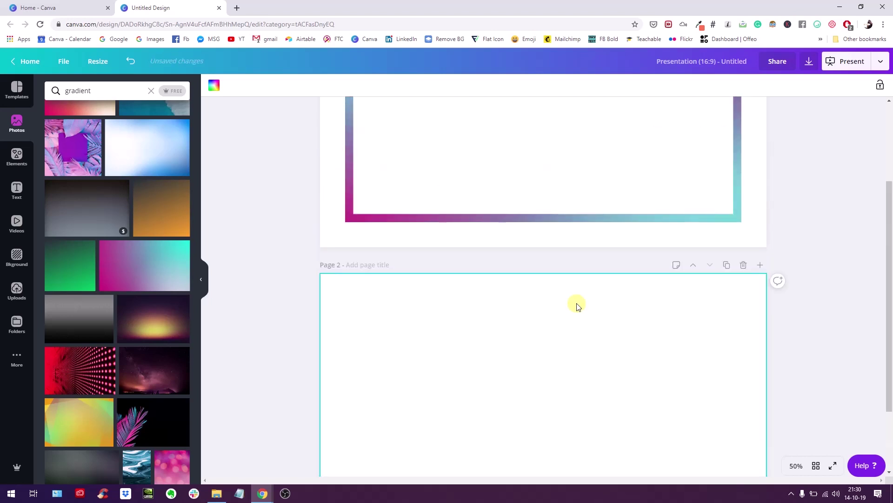
{"action": "scroll", "coordinate": [515, 310], "scroll_direction": "up", "scroll_amount": 1}
{"action": "scroll", "coordinate": [465, 326], "scroll_direction": "down", "scroll_amount": 2}
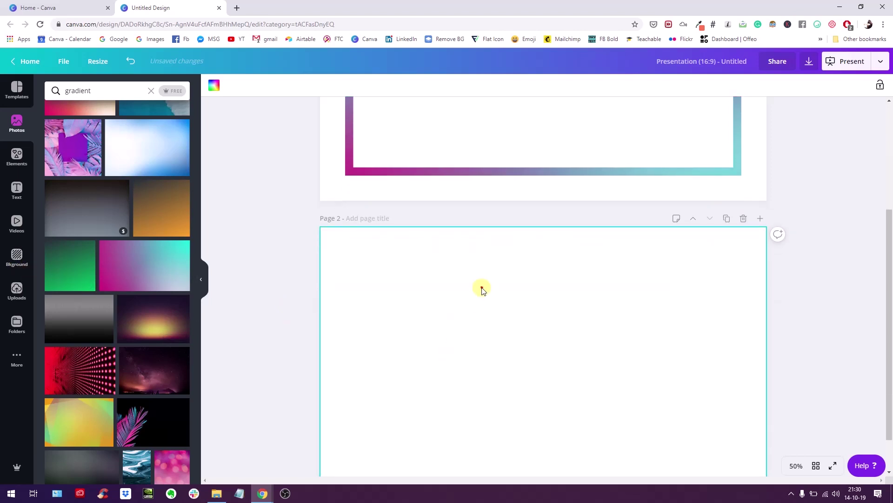
{"action": "left_click", "coordinate": [19, 160]}
{"action": "left_click_drag", "start_coordinate": [61, 192], "coordinate": [371, 321]}
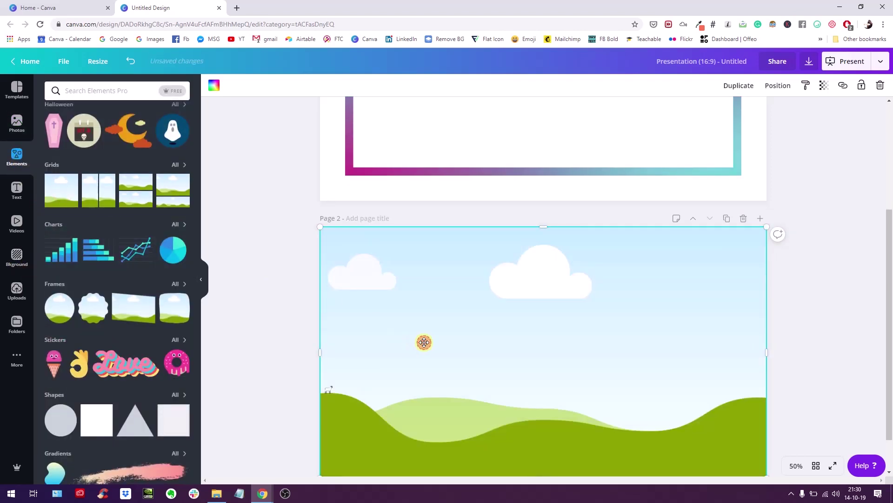
{"action": "left_click", "coordinate": [16, 123]}
{"action": "left_click_drag", "start_coordinate": [117, 261], "coordinate": [445, 312]}
{"action": "scroll", "coordinate": [524, 289], "scroll_direction": "down", "scroll_amount": 1}
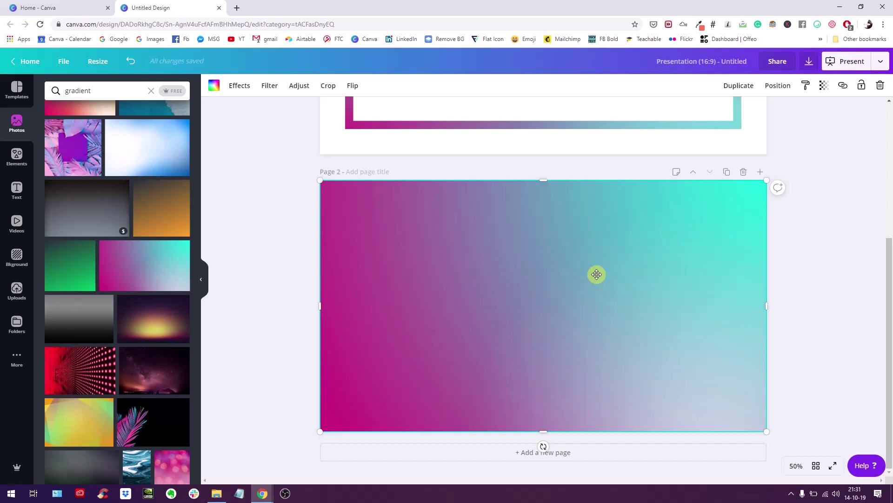
Step: Paste the grey rectangle onto page 2 and nudge it into position
{"action": "key", "text": "ctrl+v"}
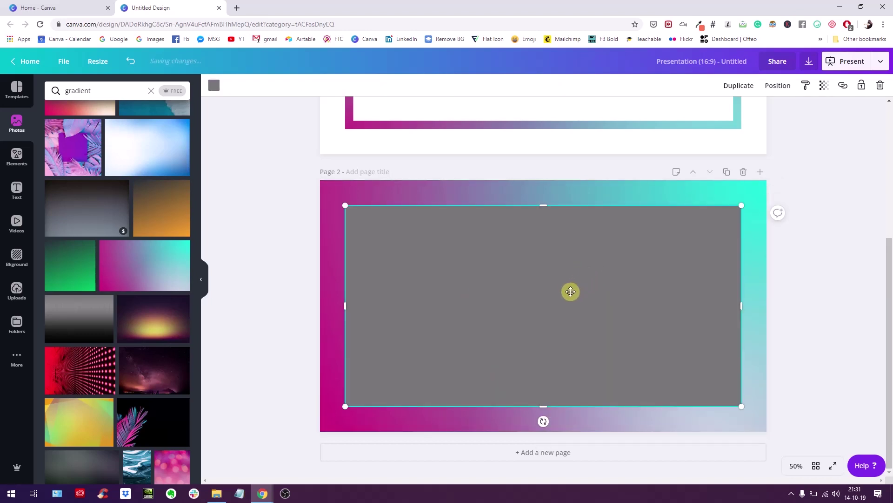
{"action": "left_click_drag", "start_coordinate": [449, 266], "coordinate": [449, 266]}
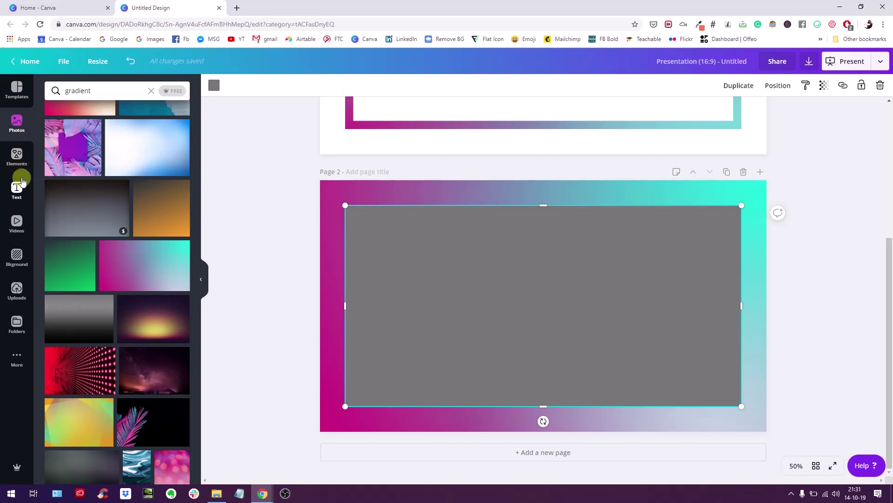
Step: Add a square shape to page 2, colour it green, and shrink it
{"action": "left_click", "coordinate": [17, 156]}
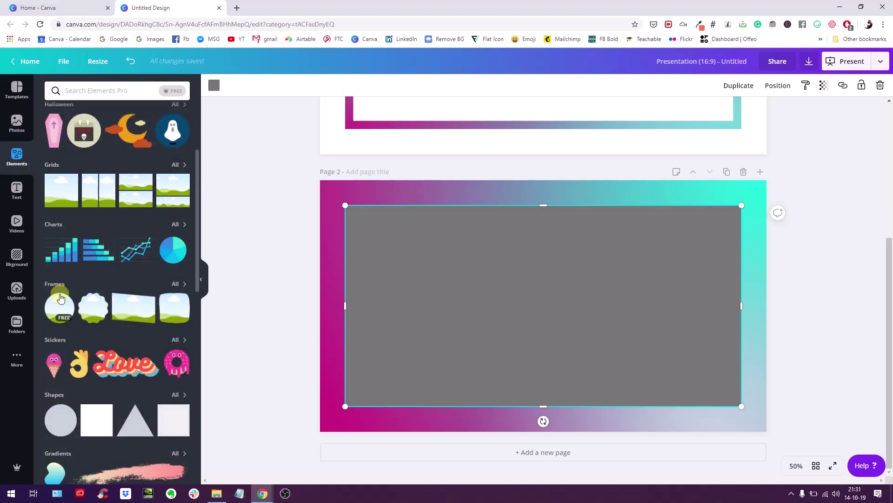
{"action": "scroll", "coordinate": [56, 300], "scroll_direction": "down", "scroll_amount": 3}
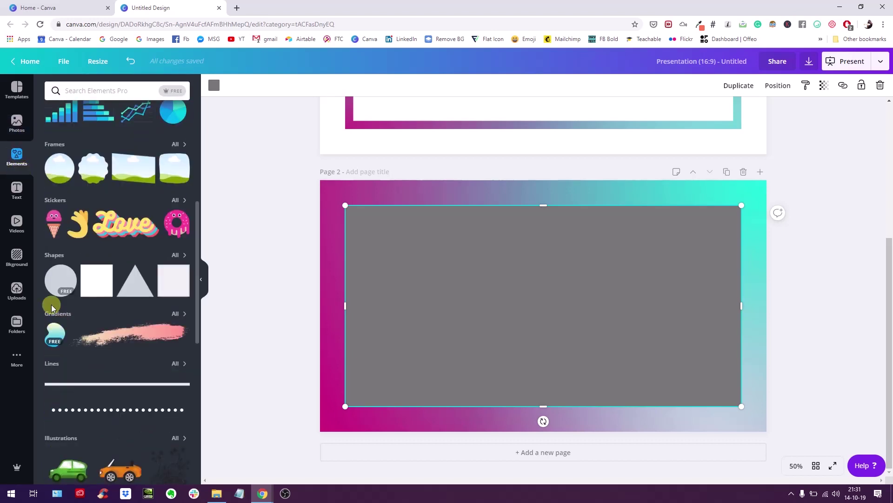
{"action": "left_click", "coordinate": [90, 284]}
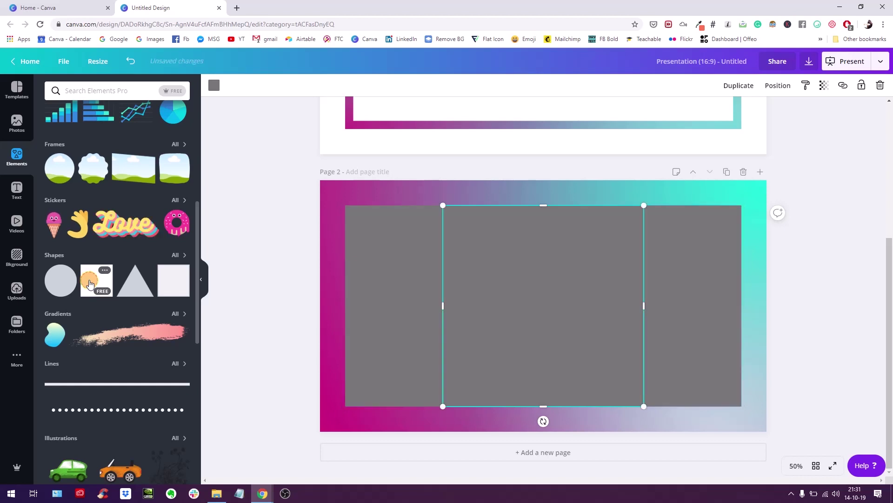
{"action": "left_click", "coordinate": [214, 86]}
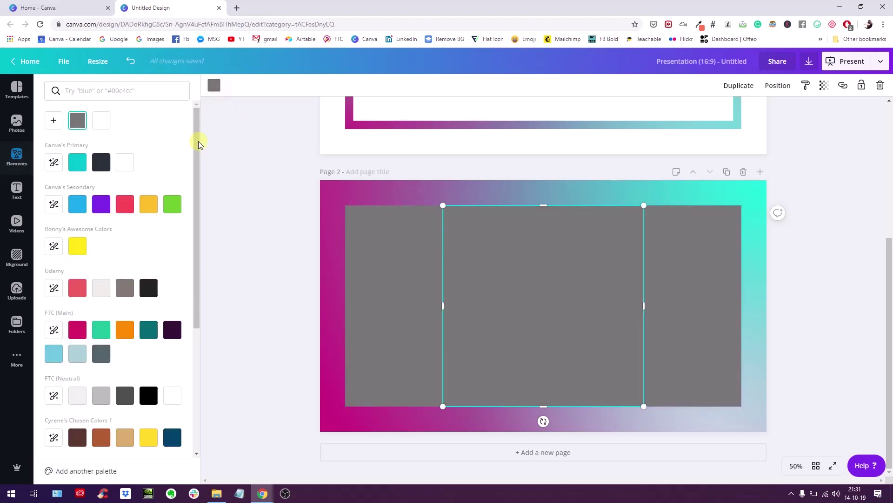
{"action": "left_click", "coordinate": [170, 206]}
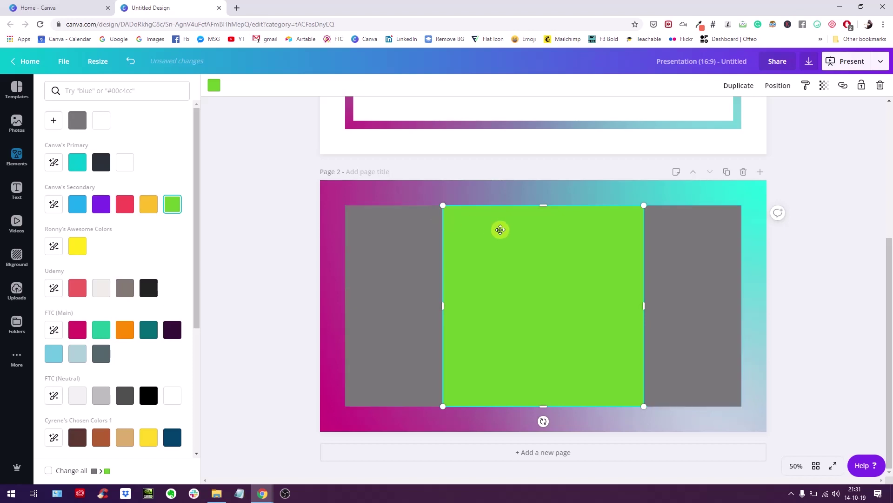
{"action": "left_click_drag", "start_coordinate": [644, 206], "coordinate": [344, 208]}
Step: Move the small green square into the corner, then delete it
{"action": "left_click", "coordinate": [291, 202]}
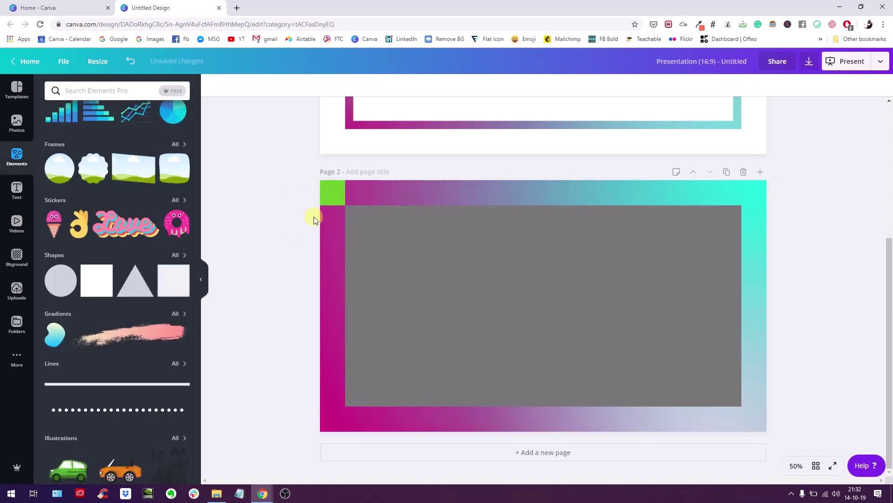
{"action": "left_click", "coordinate": [334, 195]}
{"action": "left_click_drag", "start_coordinate": [335, 197], "coordinate": [751, 190]}
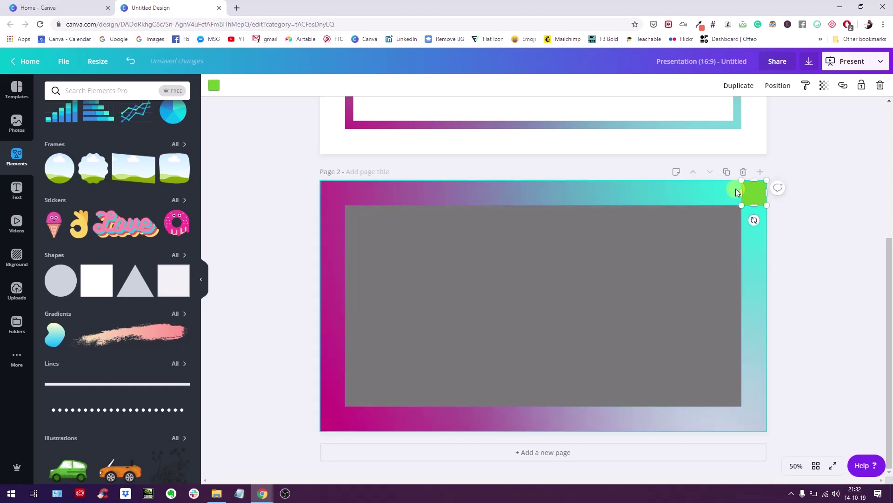
{"action": "key", "text": "Delete"}
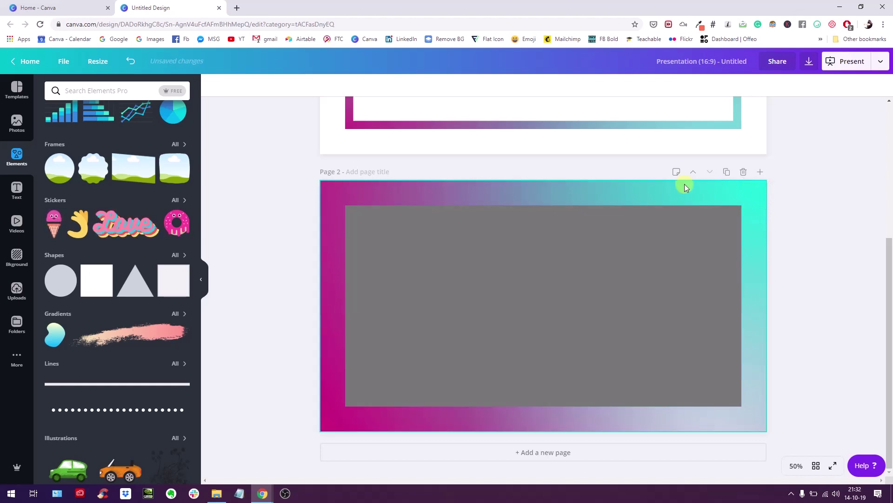
Step: Enlarge the grey rectangle and centre it horizontally and vertically on page 2
{"action": "left_click", "coordinate": [574, 239]}
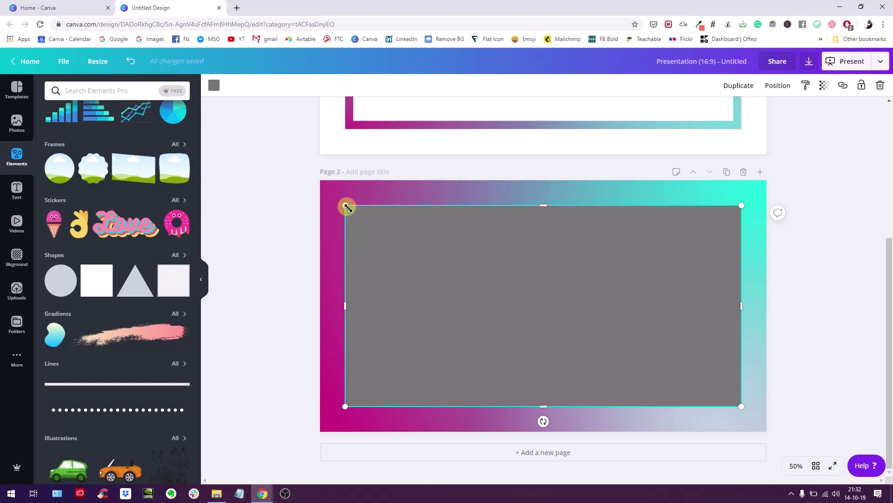
{"action": "left_click_drag", "start_coordinate": [346, 206], "coordinate": [338, 181]}
{"action": "left_click_drag", "start_coordinate": [449, 277], "coordinate": [478, 284]}
{"action": "left_click", "coordinate": [778, 85]}
{"action": "left_click", "coordinate": [725, 170]}
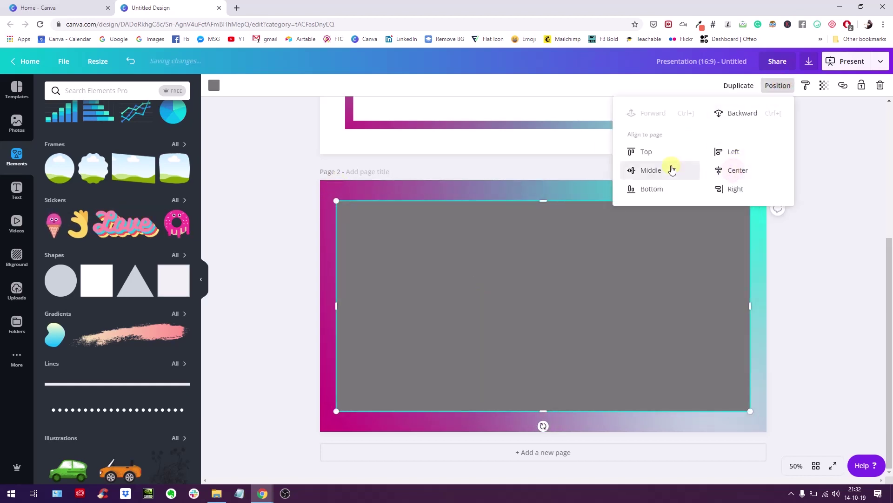
{"action": "left_click", "coordinate": [667, 172]}
{"action": "left_click", "coordinate": [806, 267]}
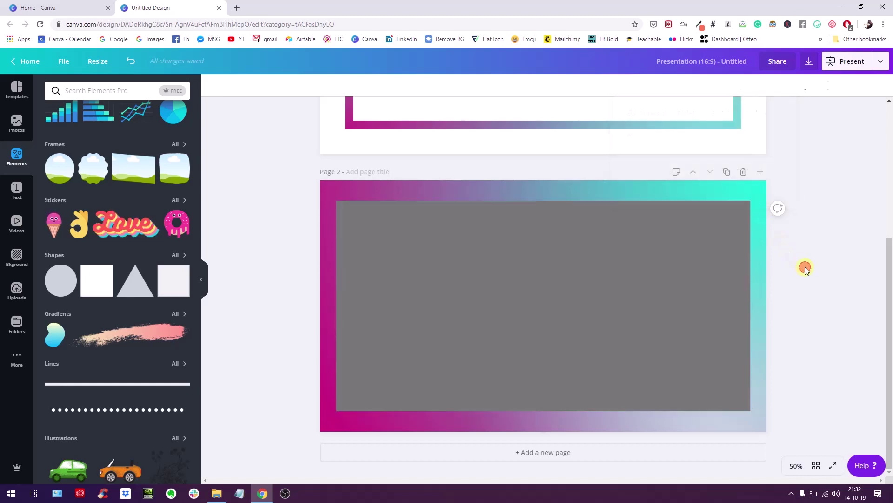
Step: Fine-tune the rectangle's top, bottom, left and right edges for an even gradient border
{"action": "left_click", "coordinate": [463, 251]}
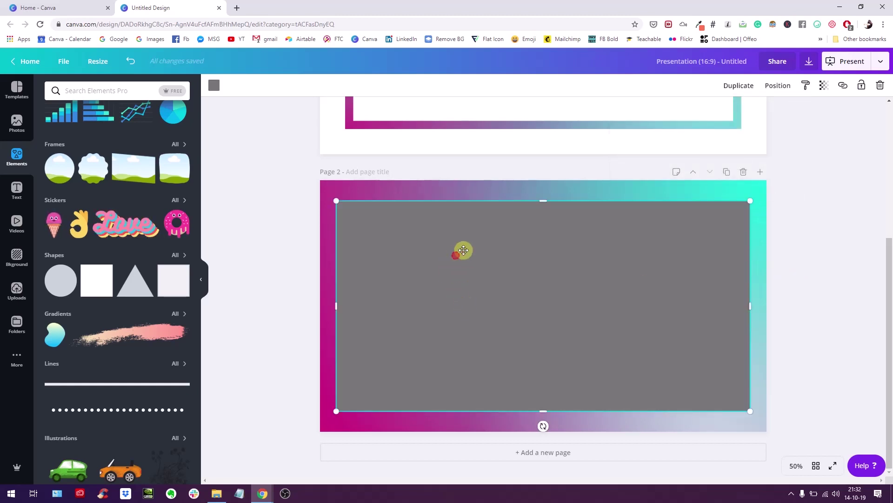
{"action": "left_click_drag", "start_coordinate": [543, 201], "coordinate": [543, 196]}
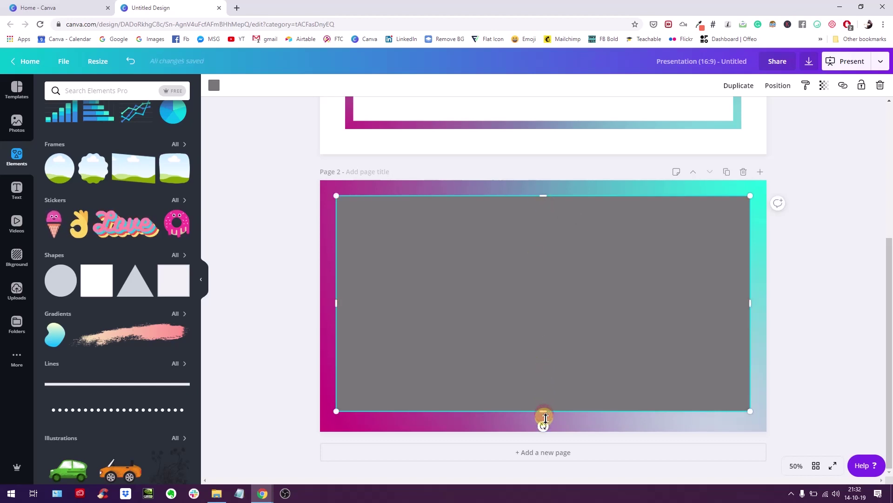
{"action": "left_click_drag", "start_coordinate": [543, 411], "coordinate": [545, 419]}
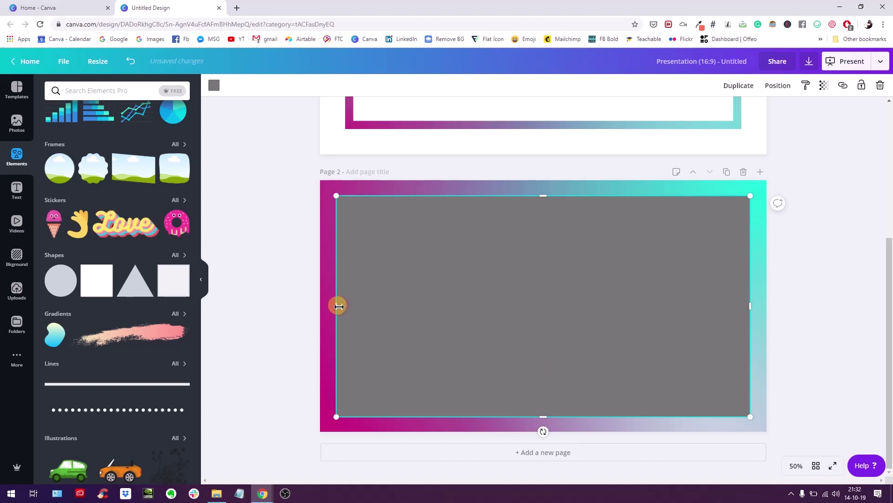
{"action": "left_click_drag", "start_coordinate": [337, 305], "coordinate": [337, 306]}
{"action": "left_click_drag", "start_coordinate": [540, 198], "coordinate": [542, 198]}
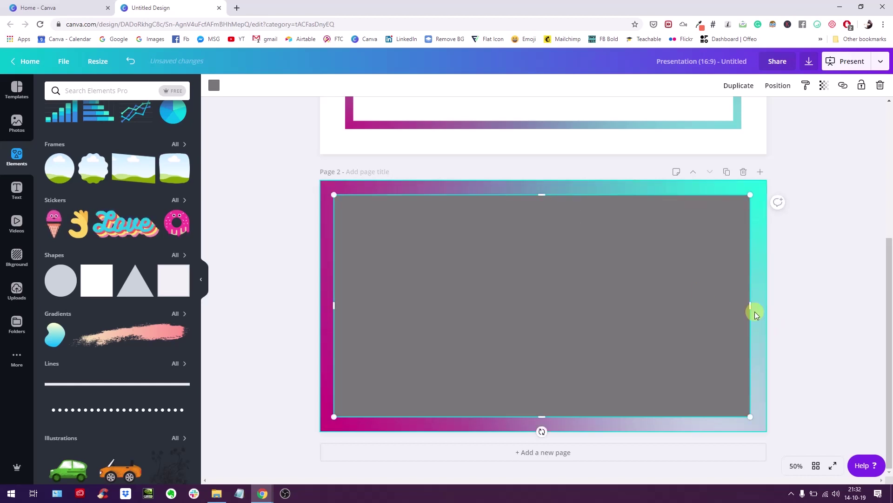
{"action": "left_click_drag", "start_coordinate": [749, 305], "coordinate": [751, 306]}
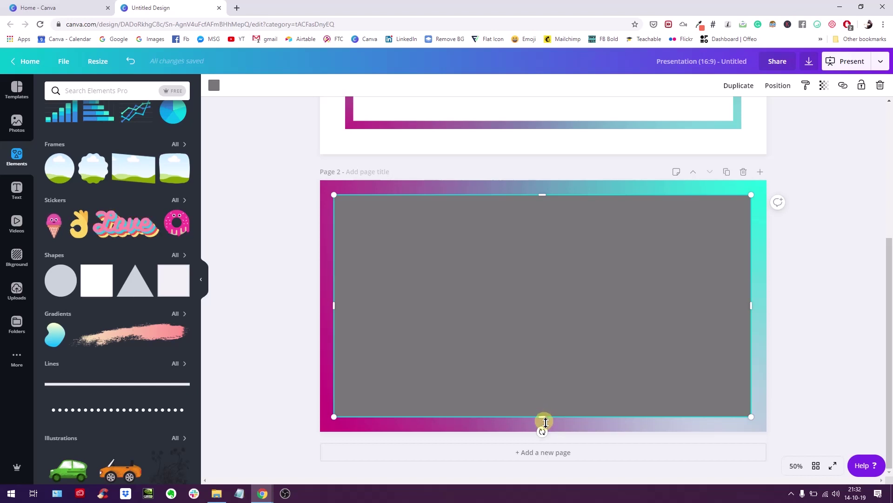
{"action": "left_click_drag", "start_coordinate": [545, 420], "coordinate": [543, 421]}
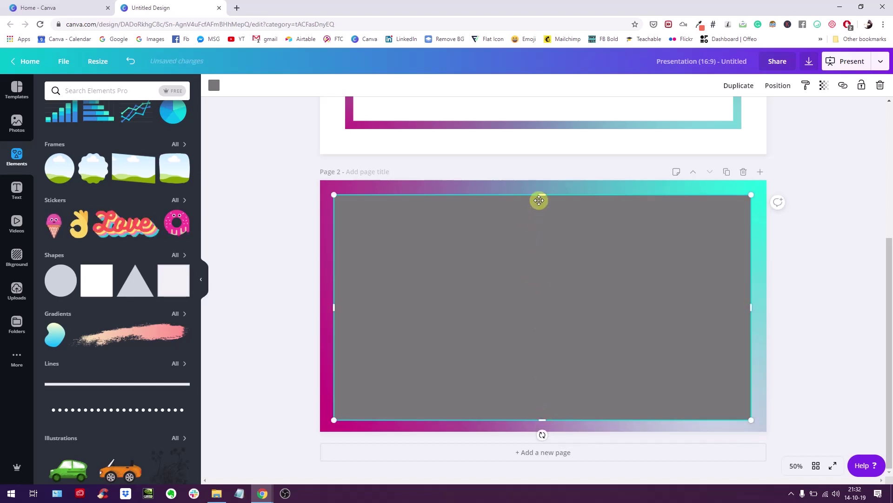
{"action": "left_click_drag", "start_coordinate": [543, 192], "coordinate": [541, 190]}
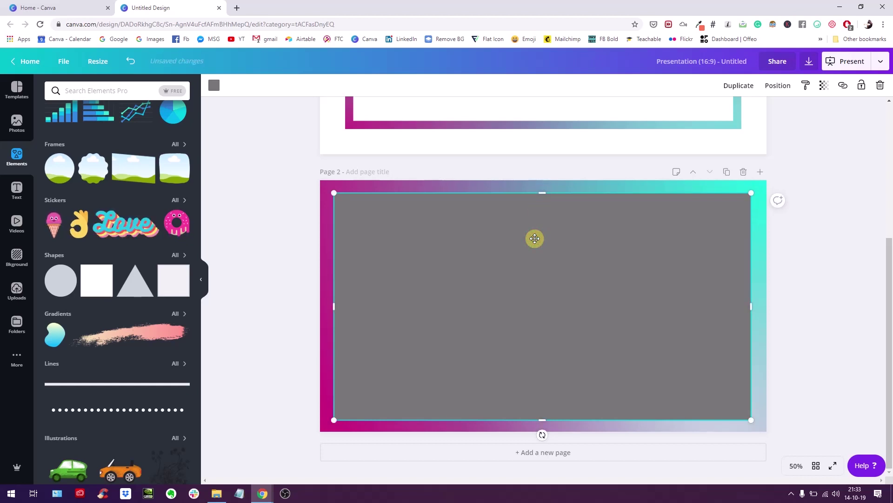
{"action": "left_click", "coordinate": [795, 250]}
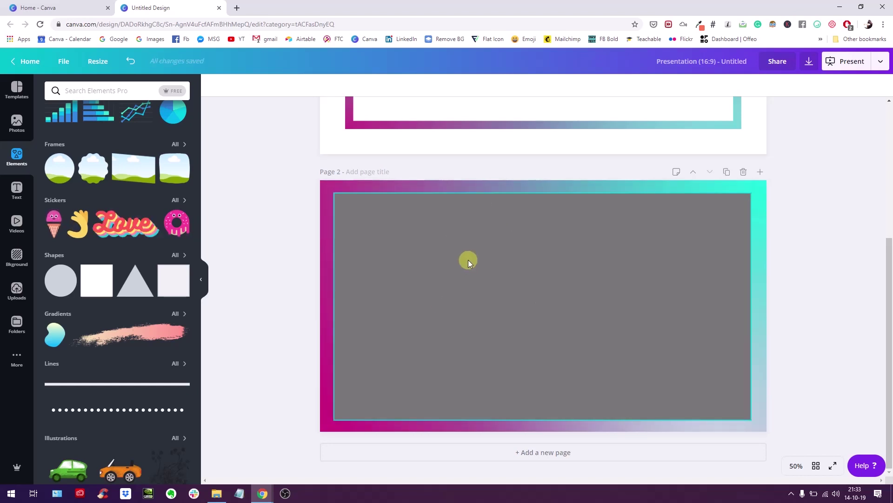
Step: Fill the inset rectangle with white
{"action": "left_click", "coordinate": [468, 260]}
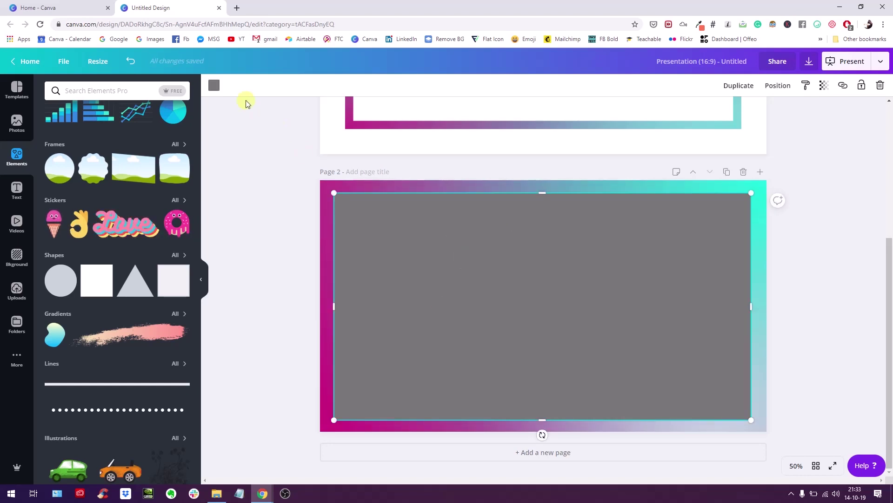
{"action": "left_click", "coordinate": [214, 85]}
{"action": "left_click", "coordinate": [124, 163]}
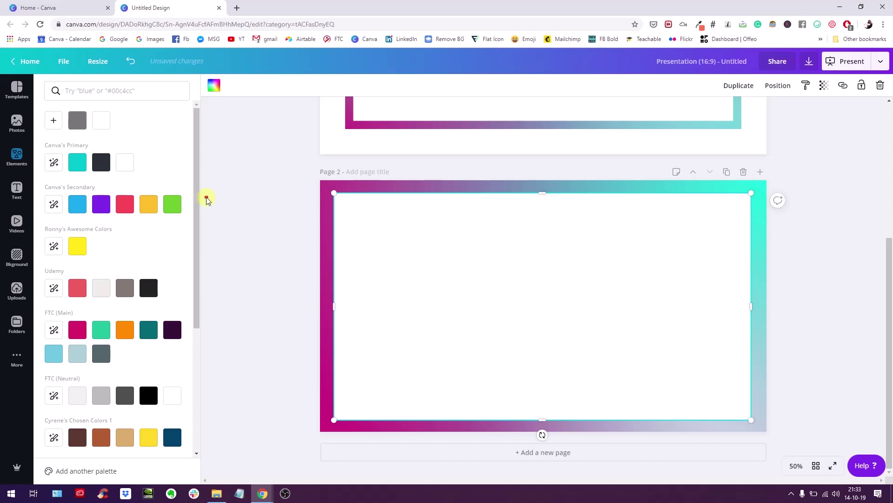
Step: Close the colour panel and inspect page 2's gradient border and white inner rectangle
{"action": "left_click", "coordinate": [218, 205]}
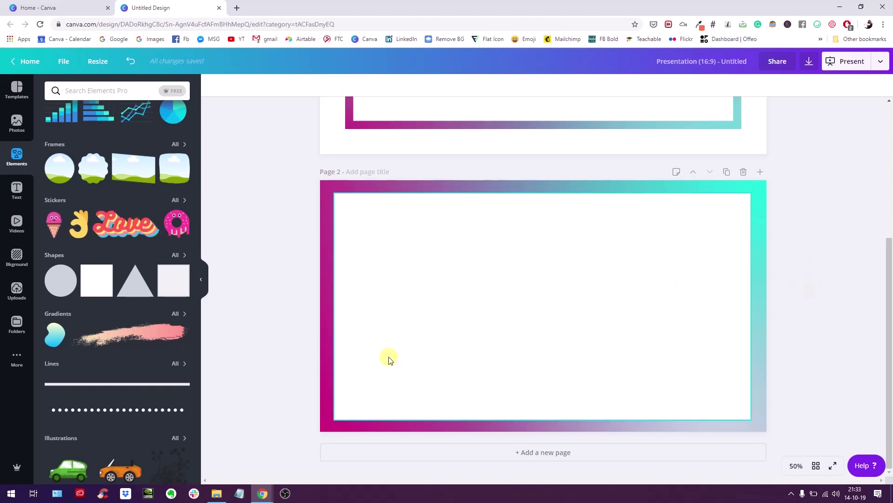
{"action": "left_click", "coordinate": [331, 270]}
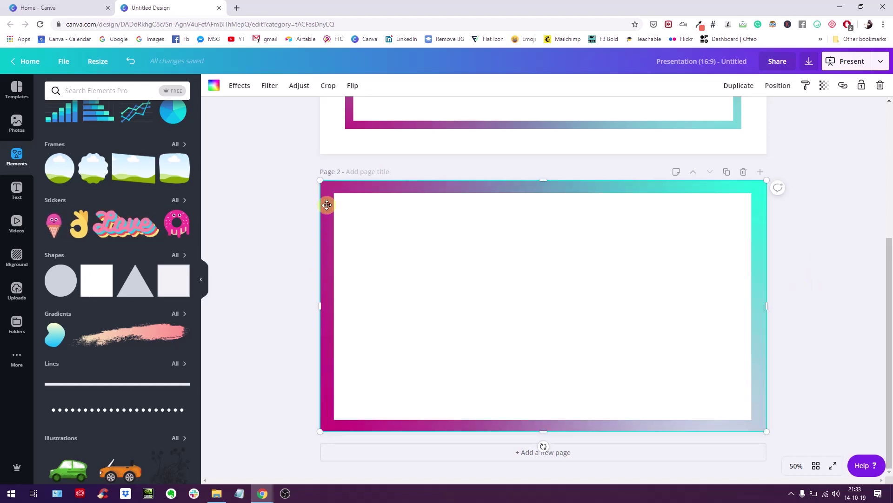
{"action": "left_click", "coordinate": [643, 249]}
{"action": "left_click", "coordinate": [792, 244]}
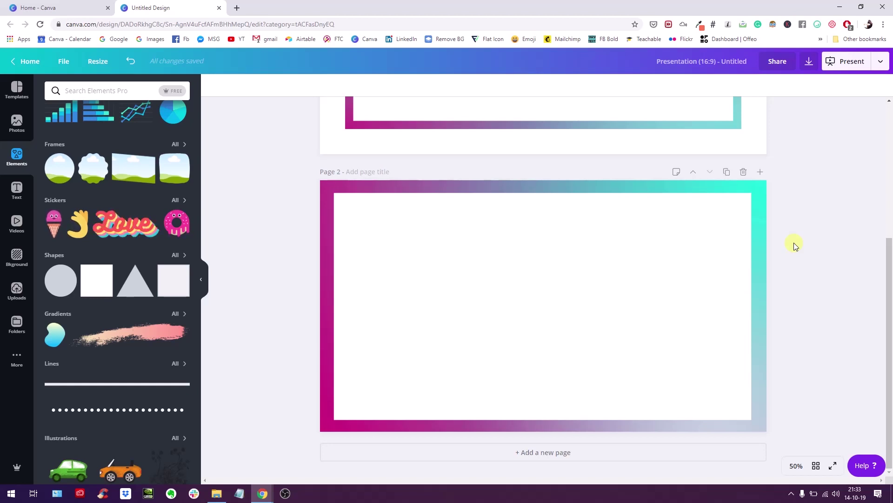
{"action": "left_click", "coordinate": [581, 300]}
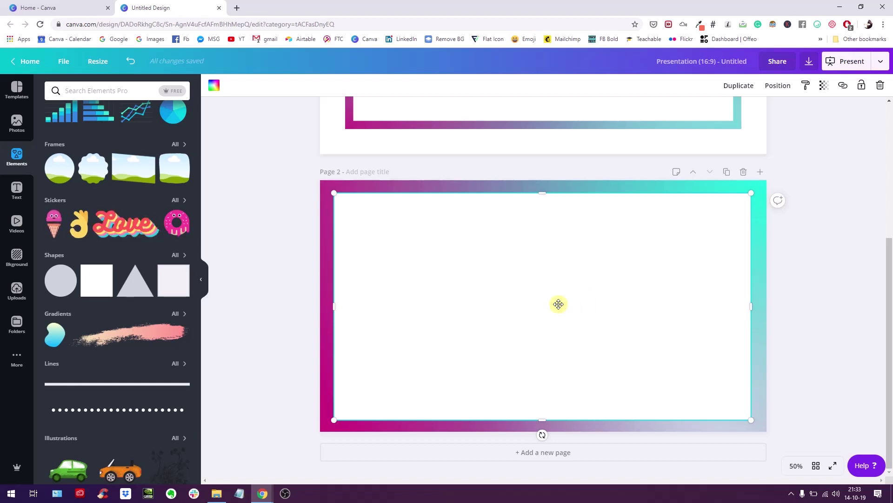
{"action": "scroll", "coordinate": [559, 305], "scroll_direction": "up", "scroll_amount": 5}
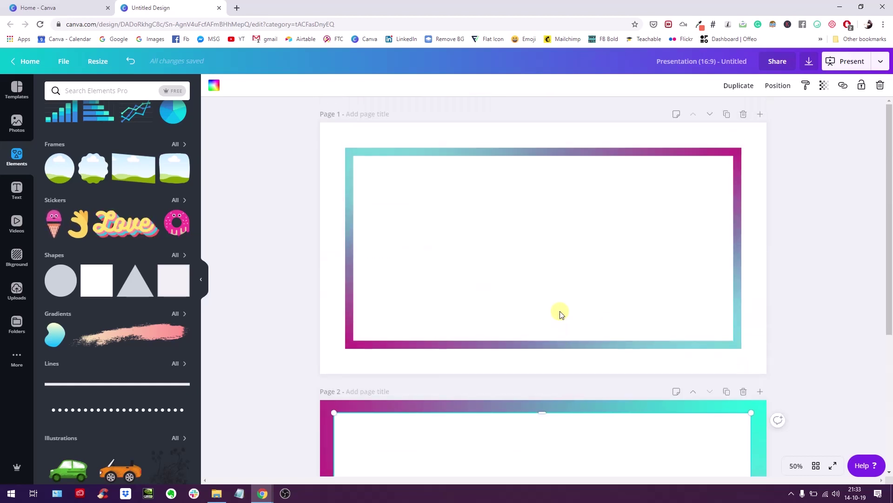
{"action": "scroll", "coordinate": [561, 313], "scroll_direction": "down", "scroll_amount": 1}
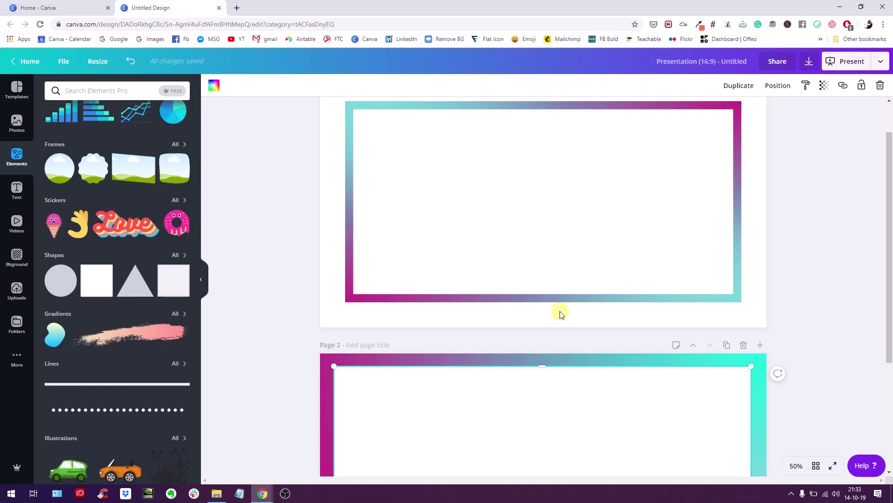
{"action": "scroll", "coordinate": [561, 315], "scroll_direction": "down", "scroll_amount": 2}
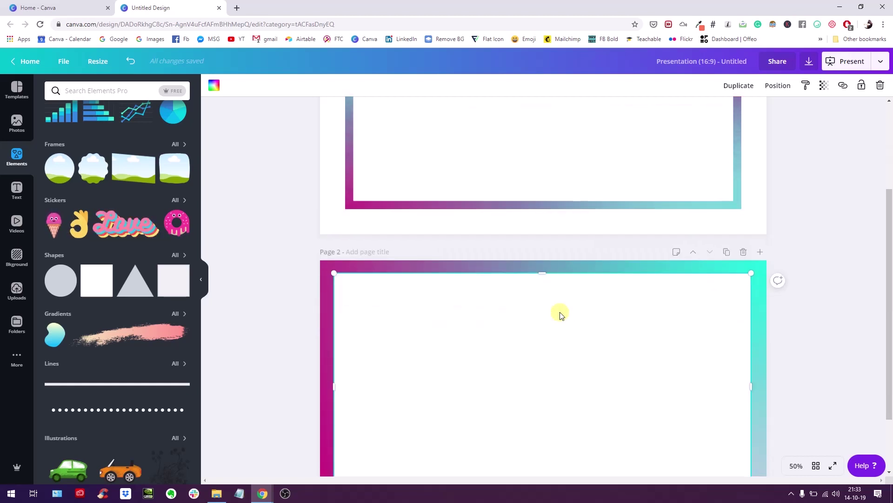
{"action": "scroll", "coordinate": [561, 315], "scroll_direction": "up", "scroll_amount": 1}
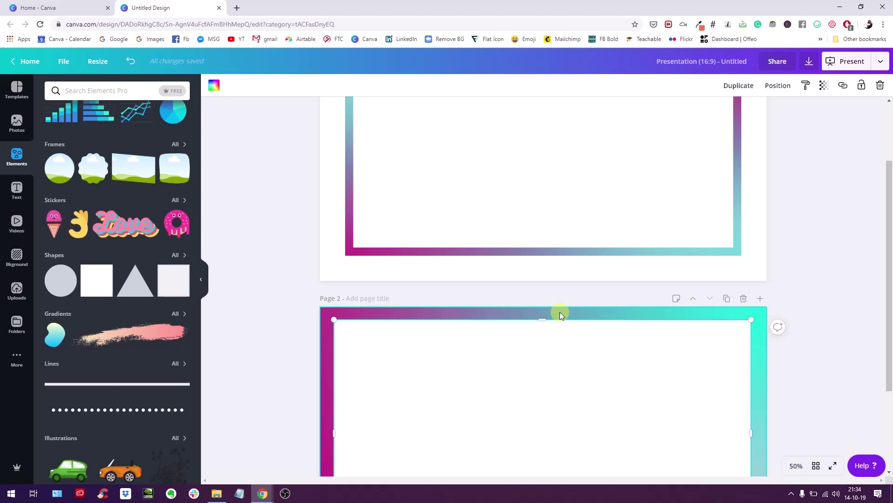
{"action": "scroll", "coordinate": [559, 316], "scroll_direction": "down", "scroll_amount": 5}
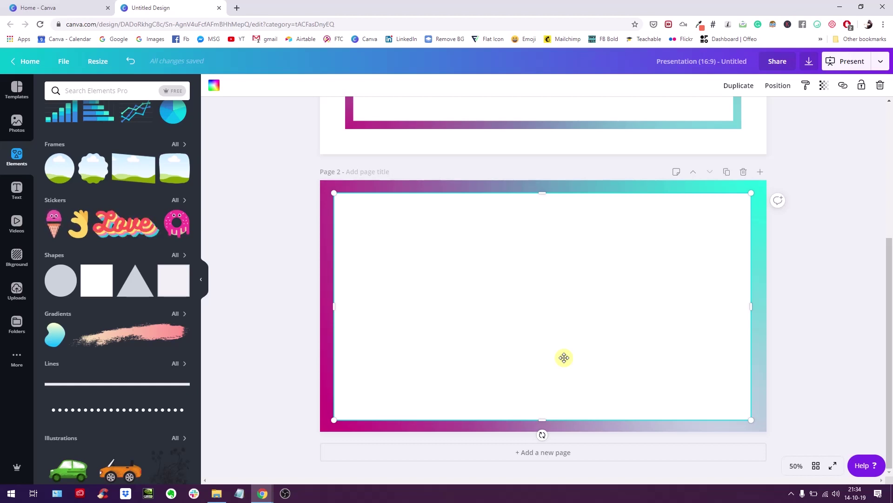
Step: Add page 3 and fill it with the sky-and-hills landscape grid
{"action": "left_click", "coordinate": [523, 451]}
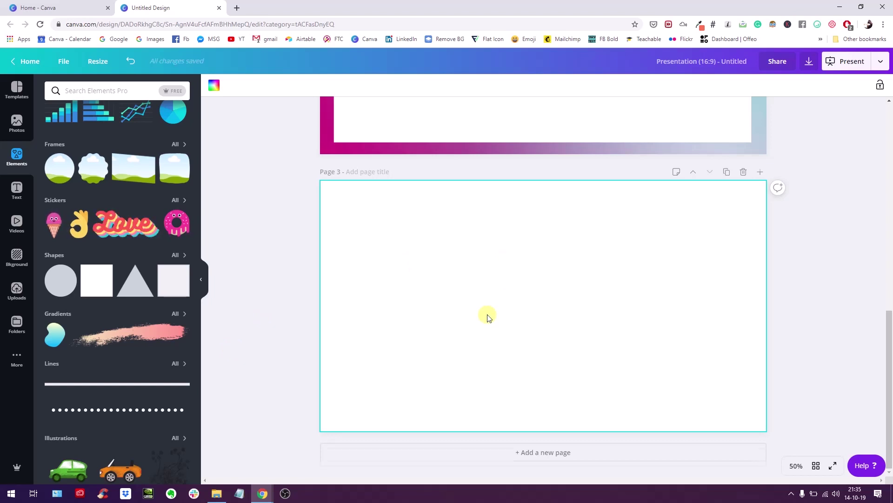
{"action": "scroll", "coordinate": [489, 279], "scroll_direction": "up", "scroll_amount": 3}
{"action": "scroll", "coordinate": [488, 295], "scroll_direction": "down", "scroll_amount": 2}
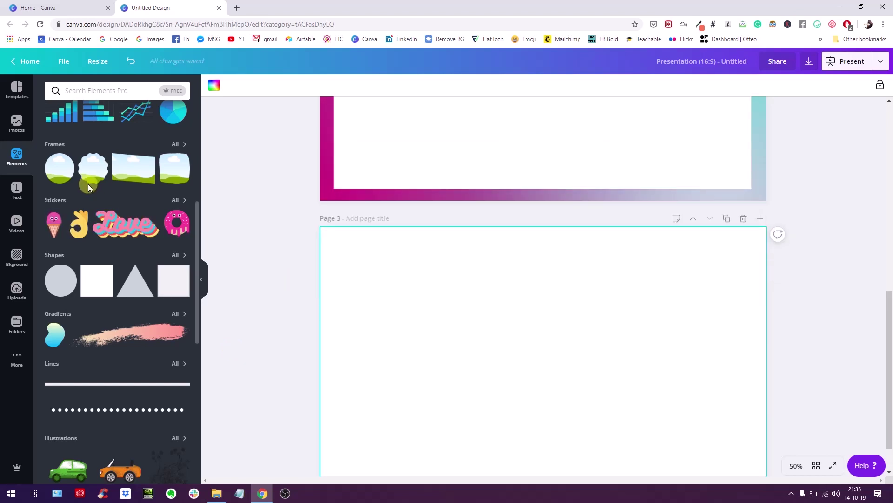
{"action": "scroll", "coordinate": [87, 183], "scroll_direction": "up", "scroll_amount": 3}
{"action": "left_click_drag", "start_coordinate": [69, 203], "coordinate": [40, 176]}
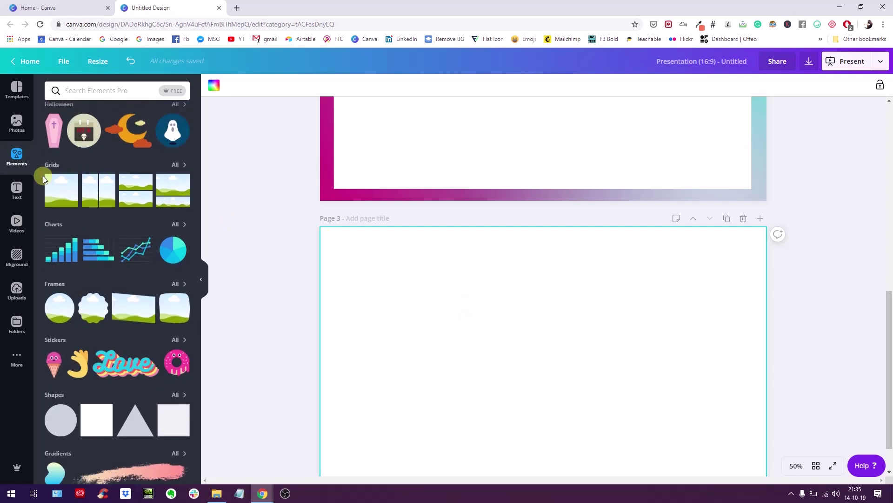
{"action": "left_click", "coordinate": [49, 189]}
Step: Shrink the grass landscape image into a short, thin strip
{"action": "left_click_drag", "start_coordinate": [545, 228], "coordinate": [549, 333]}
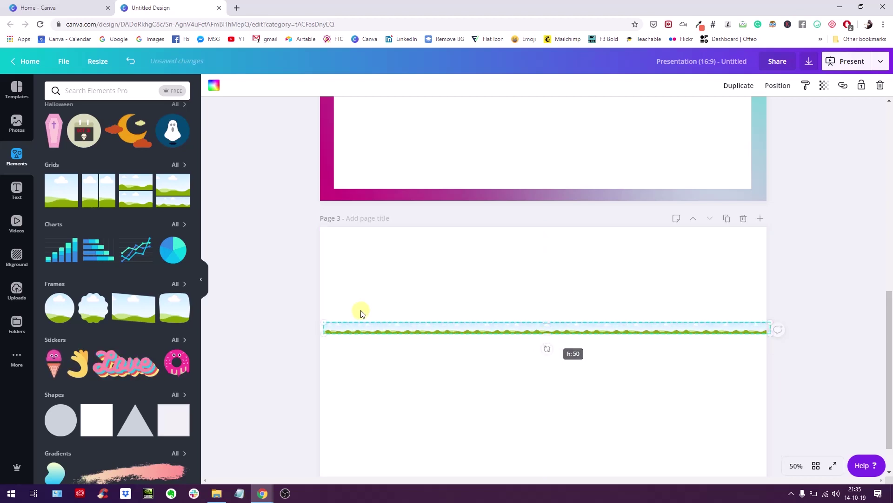
{"action": "left_click_drag", "start_coordinate": [331, 329], "coordinate": [471, 335]}
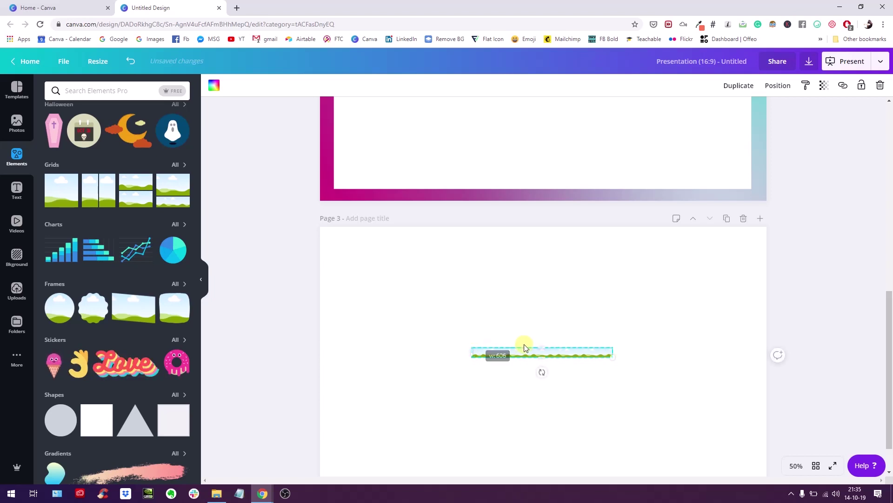
{"action": "left_click_drag", "start_coordinate": [546, 350], "coordinate": [543, 367]}
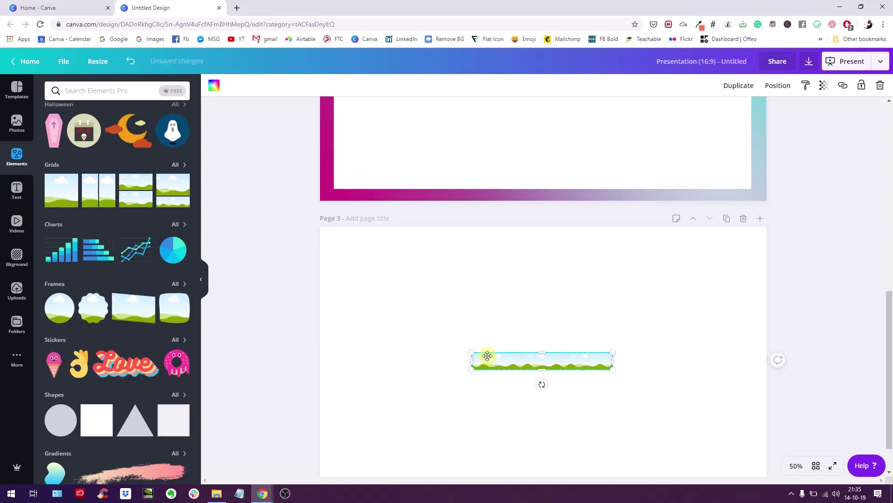
{"action": "left_click_drag", "start_coordinate": [470, 361], "coordinate": [450, 362]}
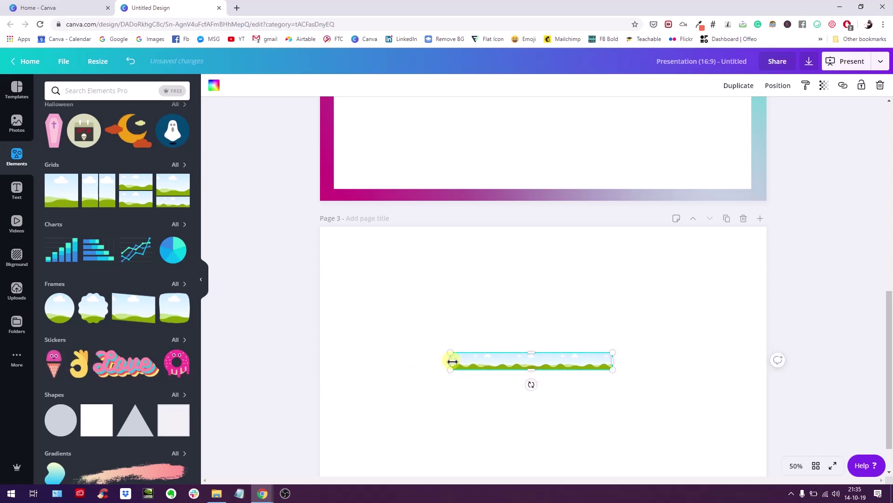
{"action": "scroll", "coordinate": [452, 361], "scroll_direction": "down", "scroll_amount": 1}
{"action": "scroll", "coordinate": [120, 326], "scroll_direction": "down", "scroll_amount": 4}
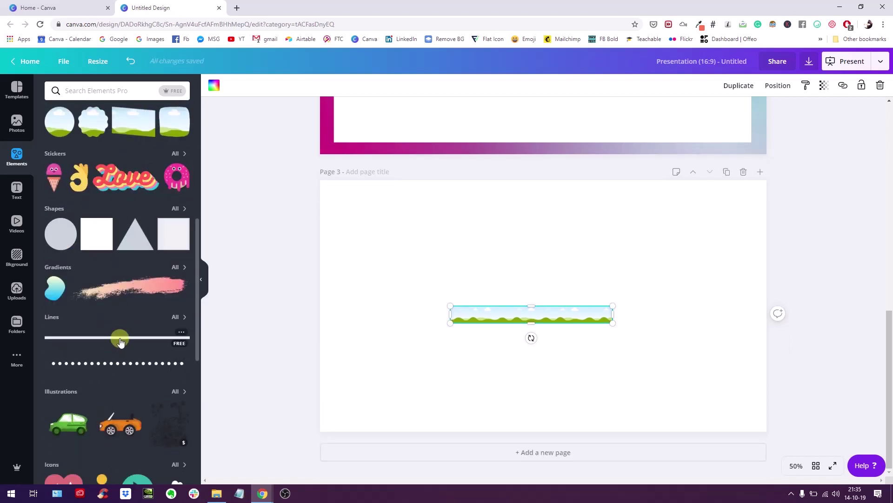
Step: Add a plain line to page 3, move it higher, and shorten it
{"action": "left_click", "coordinate": [120, 341]}
{"action": "left_click_drag", "start_coordinate": [425, 305], "coordinate": [429, 272]}
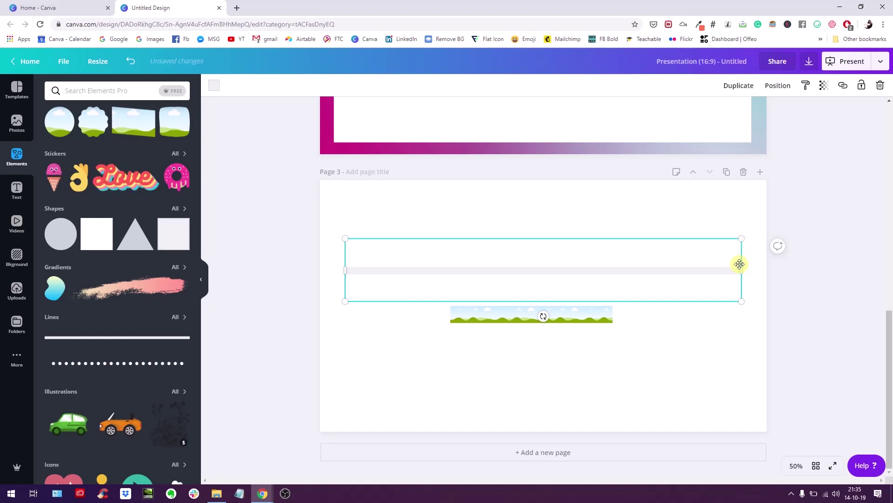
{"action": "mouse_move", "coordinate": [740, 264]}
{"action": "left_mouse_down"}
{"action": "mouse_move", "coordinate": [463, 267]}
{"action": "mouse_move", "coordinate": [723, 265]}
{"action": "left_mouse_up"}
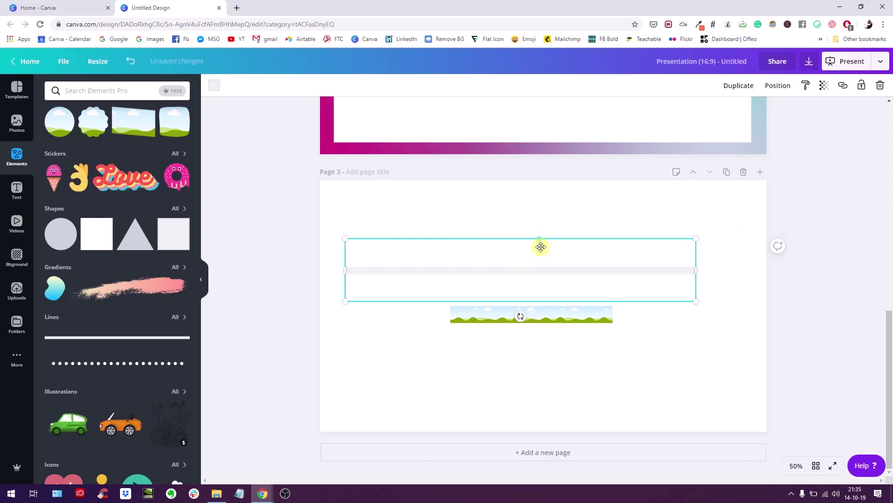
{"action": "left_click", "coordinate": [695, 239]}
{"action": "left_click_drag", "start_coordinate": [691, 246], "coordinate": [638, 259]}
{"action": "left_click", "coordinate": [617, 278]}
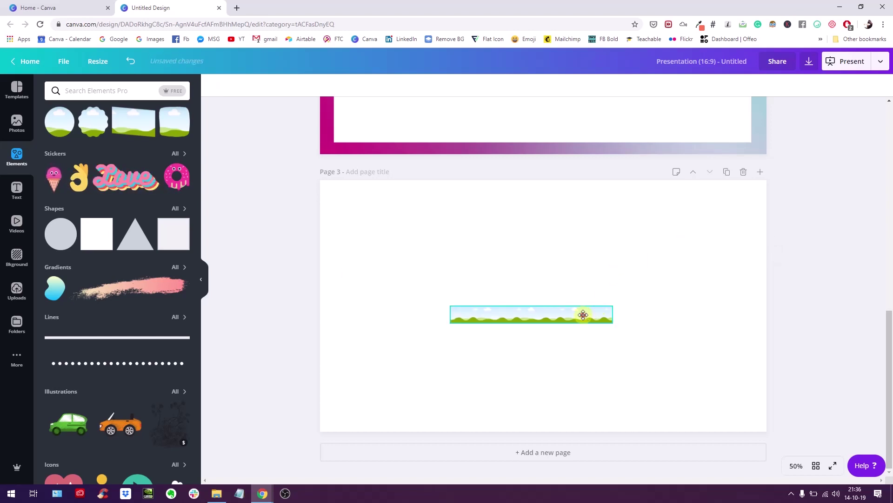
Step: Widen the grass strip and align it to the page's horizontal centre and vertical middle
{"action": "left_click", "coordinate": [531, 308]}
{"action": "left_click_drag", "start_coordinate": [531, 307], "coordinate": [531, 305]}
{"action": "left_click_drag", "start_coordinate": [616, 315], "coordinate": [669, 303]}
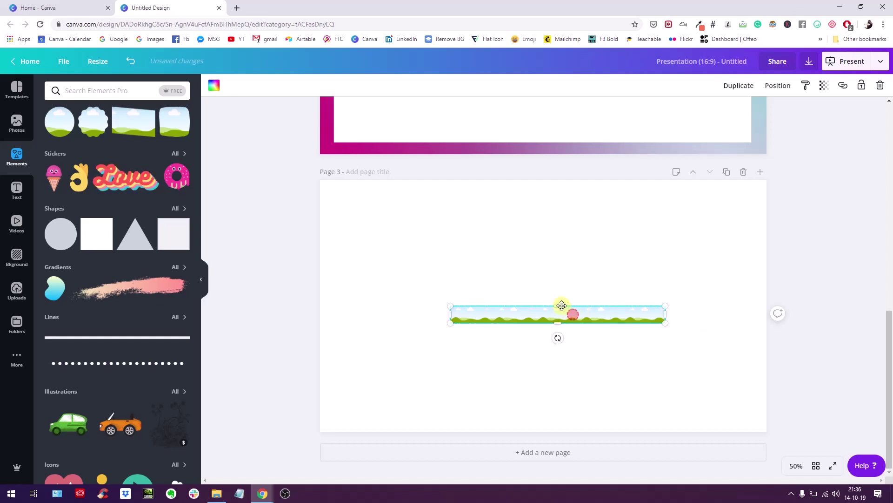
{"action": "left_click_drag", "start_coordinate": [571, 310], "coordinate": [544, 313]}
{"action": "left_click", "coordinate": [564, 269]}
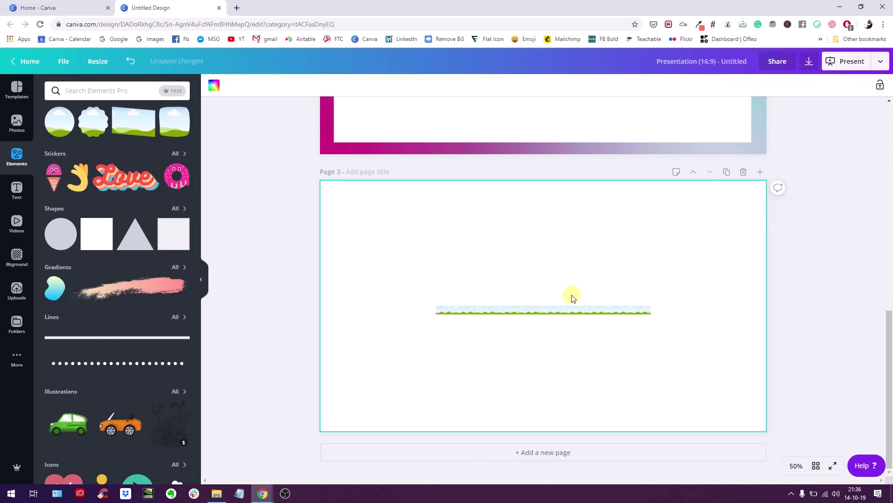
{"action": "left_click", "coordinate": [625, 311]}
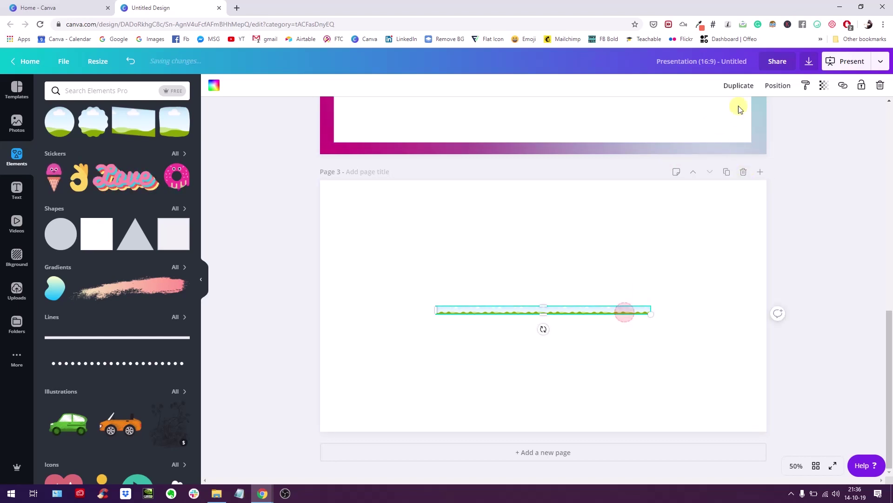
{"action": "left_click", "coordinate": [778, 85]}
{"action": "left_click", "coordinate": [737, 170]}
{"action": "left_click", "coordinate": [652, 170]}
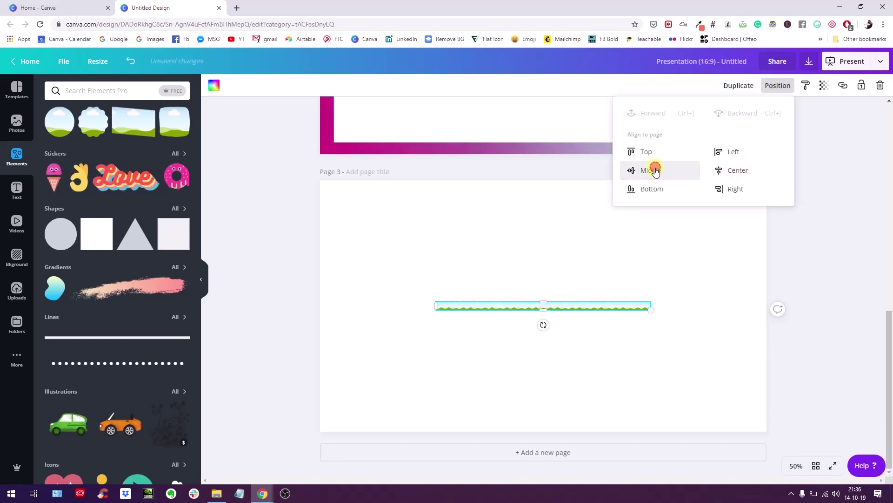
{"action": "left_click", "coordinate": [549, 256]}
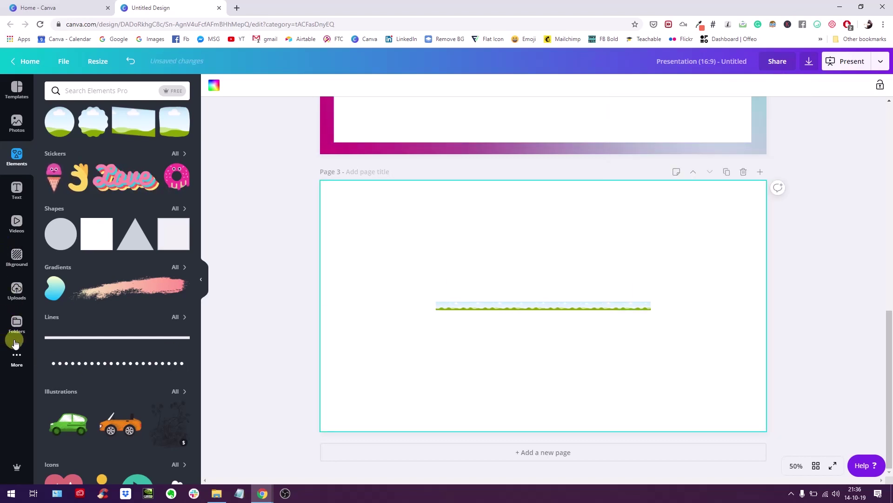
{"action": "scroll", "coordinate": [56, 136], "scroll_direction": "up", "scroll_amount": 7}
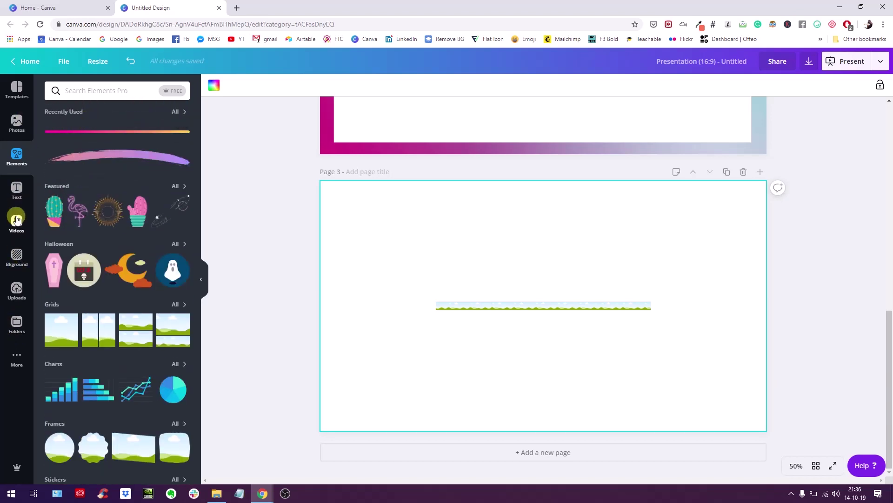
Step: Replace the strip's grass image with the pink-teal gradient photo
{"action": "left_click", "coordinate": [16, 122]}
{"action": "scroll", "coordinate": [76, 160], "scroll_direction": "down", "scroll_amount": 5}
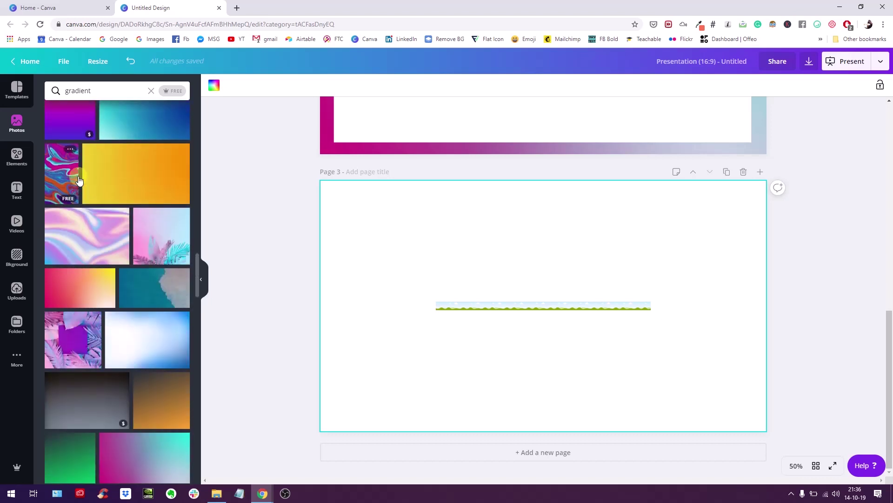
{"action": "scroll", "coordinate": [131, 307], "scroll_direction": "down", "scroll_amount": 15}
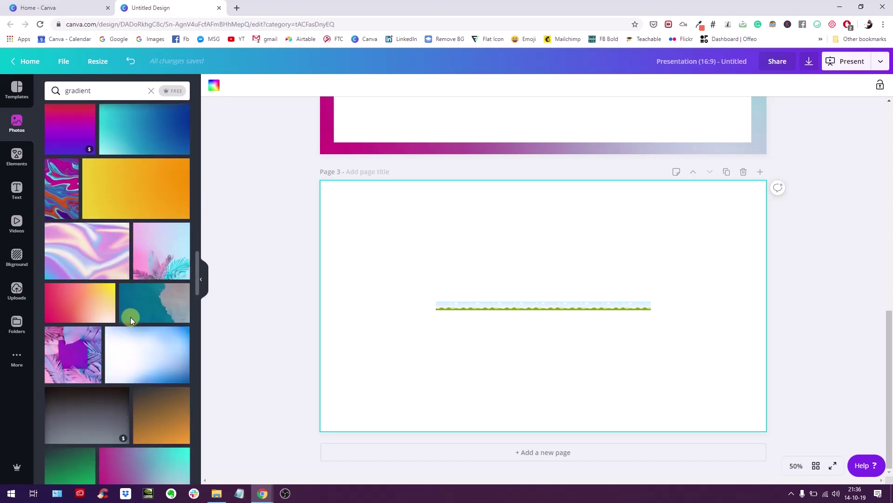
{"action": "scroll", "coordinate": [134, 279], "scroll_direction": "up", "scroll_amount": 1}
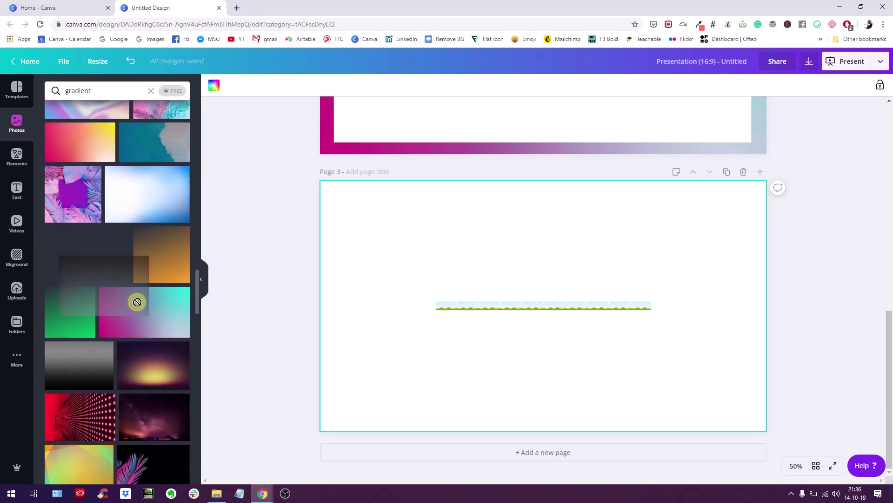
{"action": "left_click_drag", "start_coordinate": [125, 303], "coordinate": [450, 305]}
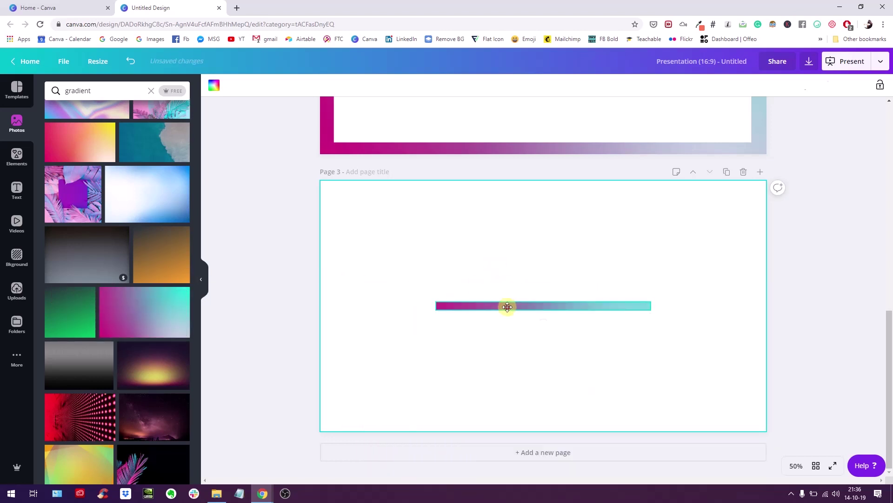
Step: Move the gradient strip up the page and clear the photo search
{"action": "left_click_drag", "start_coordinate": [507, 306], "coordinate": [509, 240]}
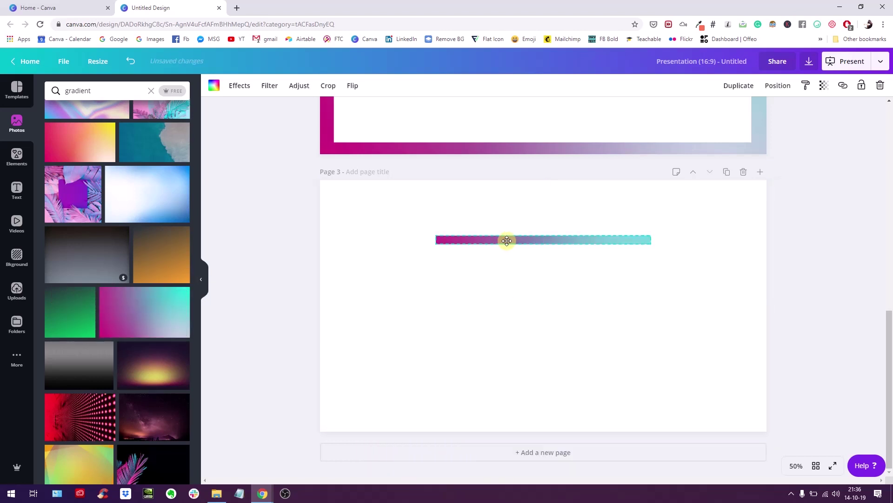
{"action": "left_click", "coordinate": [485, 325]}
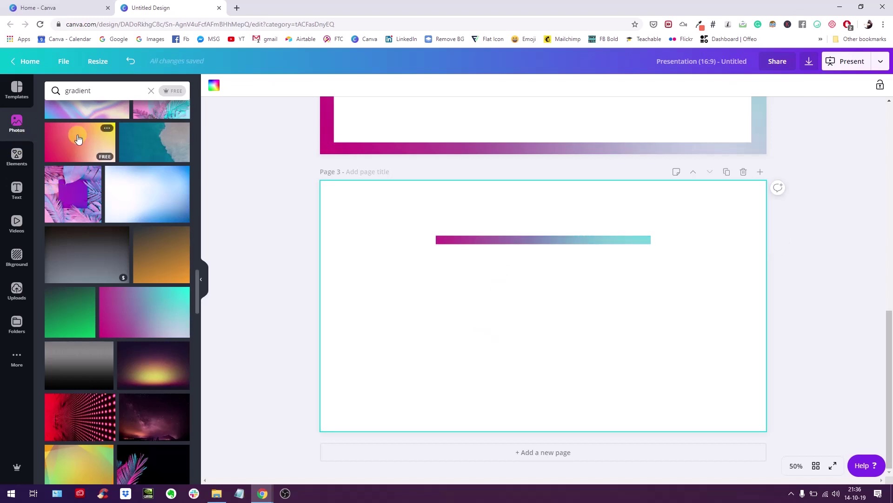
{"action": "left_click", "coordinate": [151, 91]}
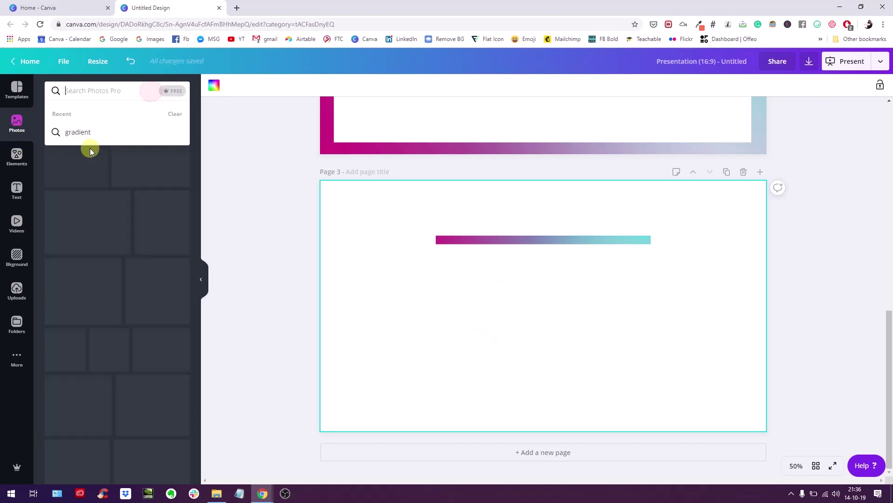
{"action": "left_click", "coordinate": [23, 154]}
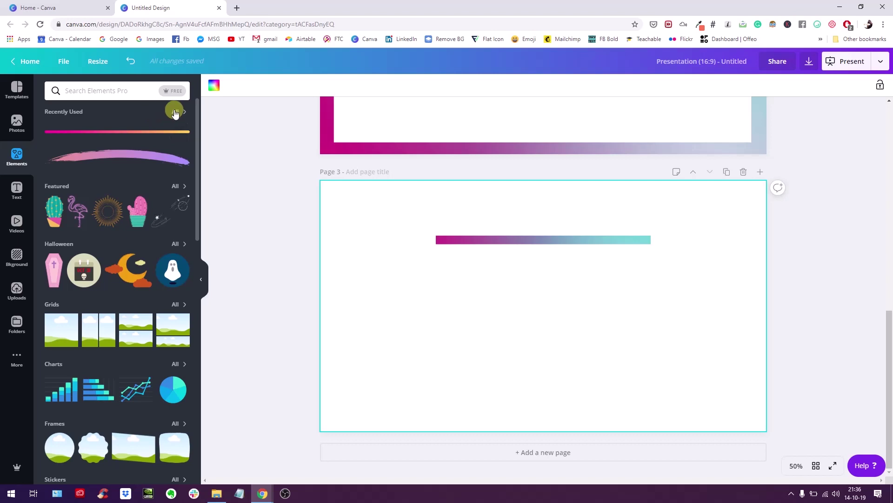
Step: Add the pink brush-stroke gradient to page 3 and shrink it under the gradient bar
{"action": "scroll", "coordinate": [175, 115], "scroll_direction": "down", "scroll_amount": 9}
{"action": "scroll", "coordinate": [83, 214], "scroll_direction": "up", "scroll_amount": 2}
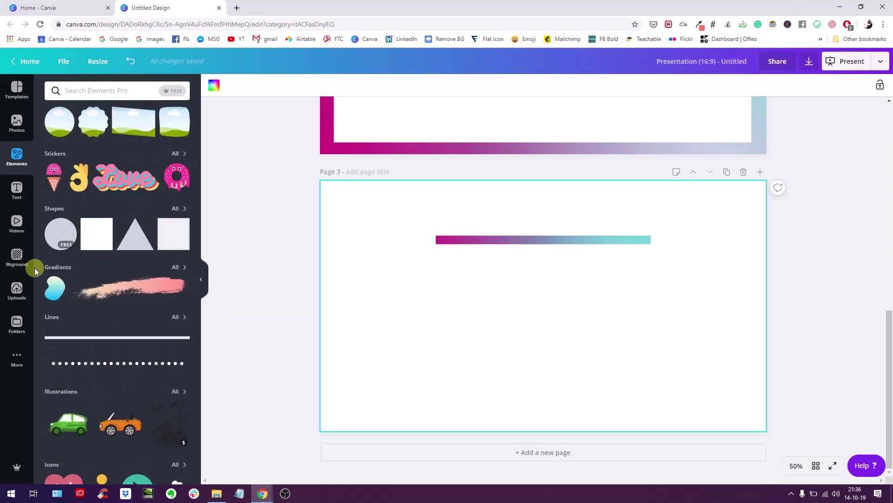
{"action": "left_click", "coordinate": [64, 269]}
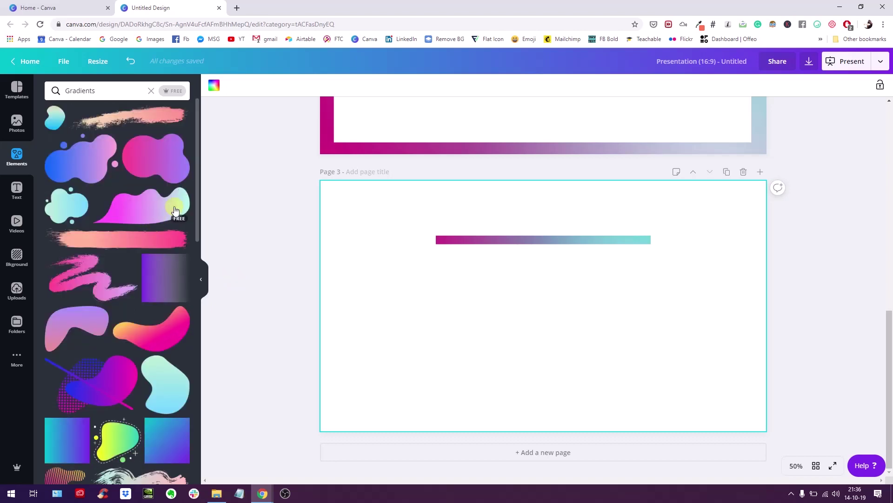
{"action": "scroll", "coordinate": [315, 260], "scroll_direction": "up", "scroll_amount": 3}
{"action": "scroll", "coordinate": [348, 295], "scroll_direction": "down", "scroll_amount": 2}
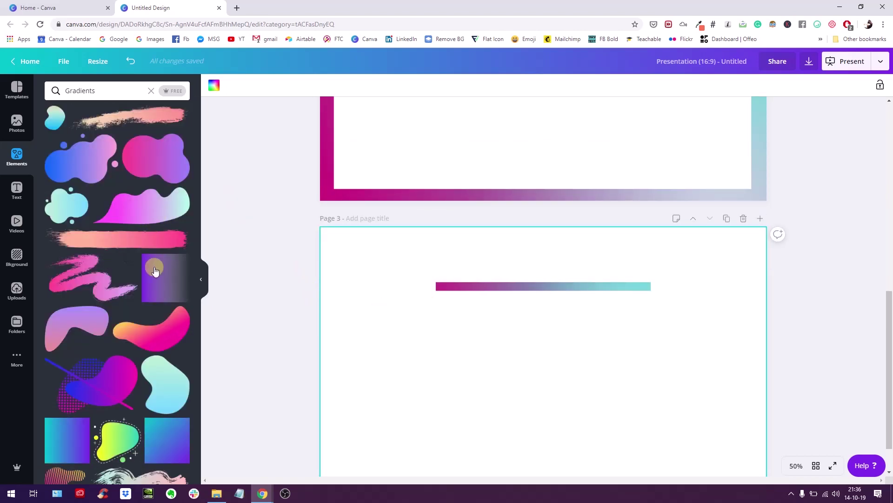
{"action": "left_click", "coordinate": [104, 242]}
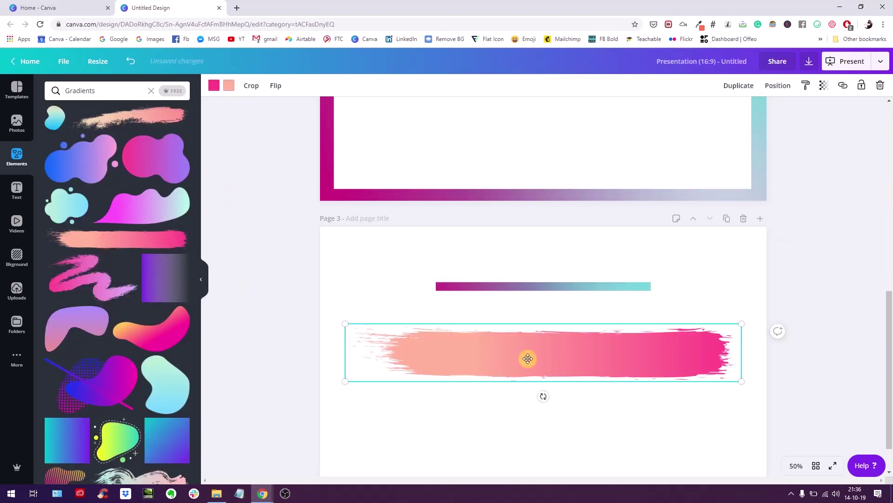
{"action": "mouse_move", "coordinate": [359, 330]}
{"action": "left_mouse_down"}
{"action": "mouse_move", "coordinate": [483, 365]}
{"action": "mouse_move", "coordinate": [578, 369]}
{"action": "mouse_move", "coordinate": [504, 353]}
{"action": "mouse_move", "coordinate": [490, 338]}
{"action": "left_mouse_up"}
Step: Try a blue-to-pink gradient bar below the brush stroke, then delete it
{"action": "scroll", "coordinate": [126, 274], "scroll_direction": "down", "scroll_amount": 2}
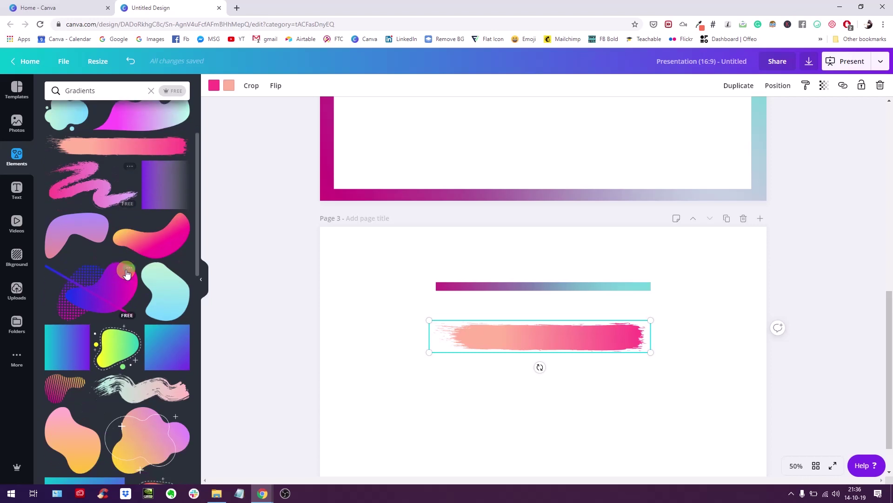
{"action": "scroll", "coordinate": [127, 273], "scroll_direction": "down", "scroll_amount": 10}
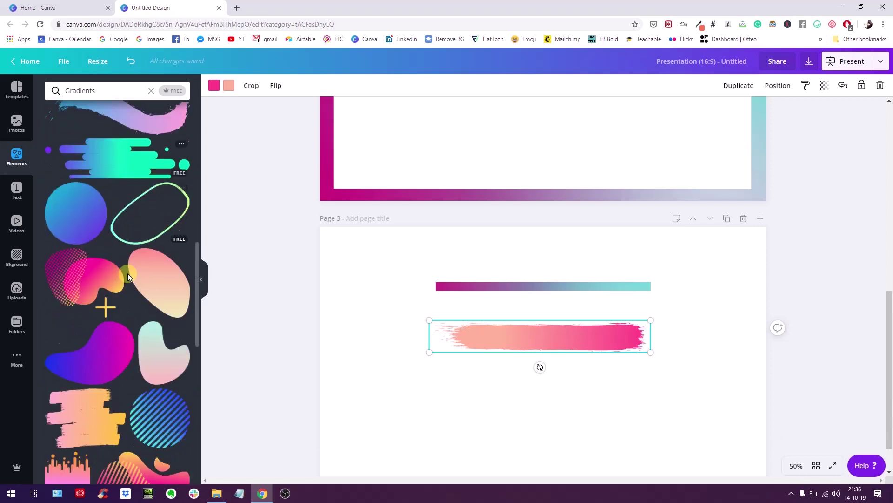
{"action": "scroll", "coordinate": [130, 279], "scroll_direction": "down", "scroll_amount": 5}
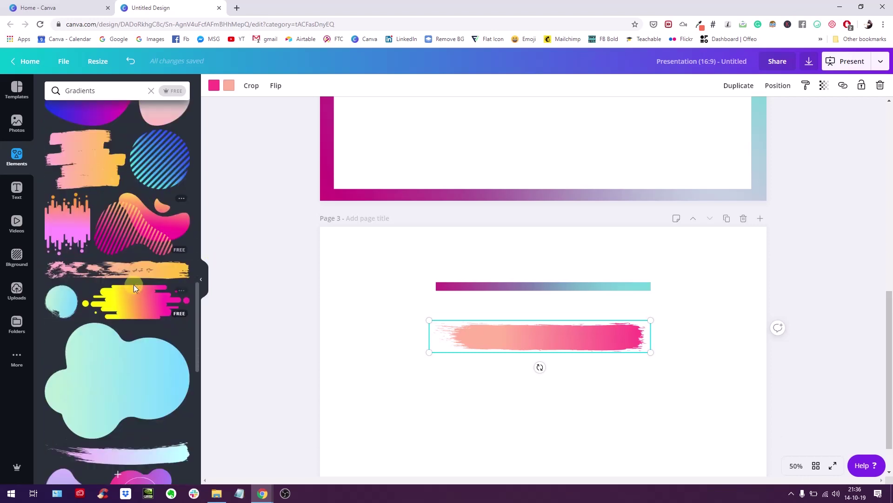
{"action": "scroll", "coordinate": [106, 274], "scroll_direction": "down", "scroll_amount": 5}
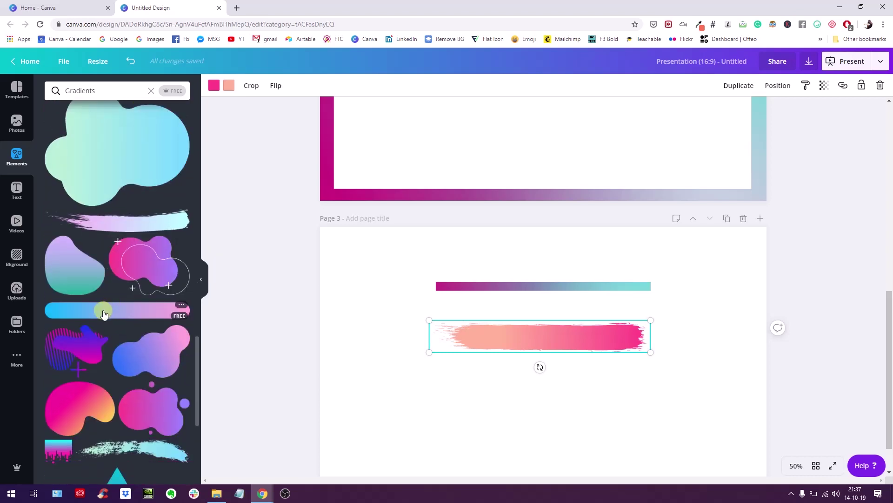
{"action": "mouse_move", "coordinate": [104, 313]}
{"action": "left_mouse_down"}
{"action": "mouse_move", "coordinate": [413, 369]}
{"action": "mouse_move", "coordinate": [439, 365]}
{"action": "mouse_move", "coordinate": [401, 393]}
{"action": "left_mouse_up"}
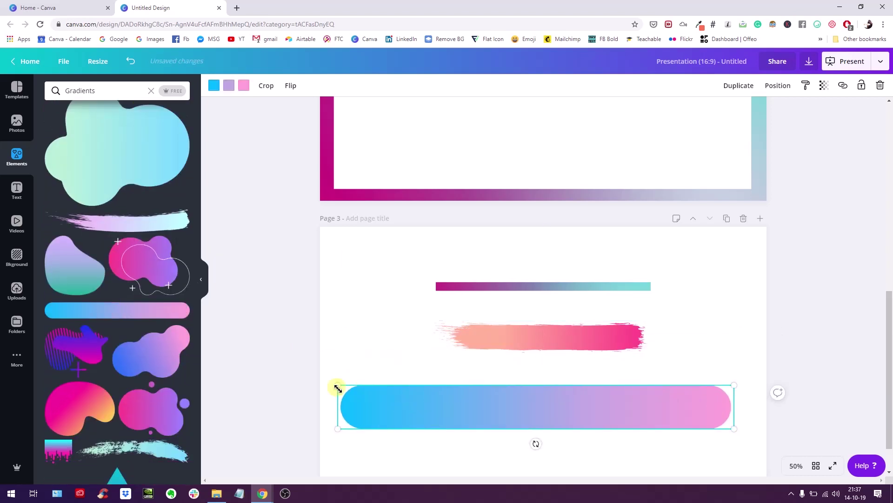
{"action": "left_click_drag", "start_coordinate": [338, 388], "coordinate": [502, 399]}
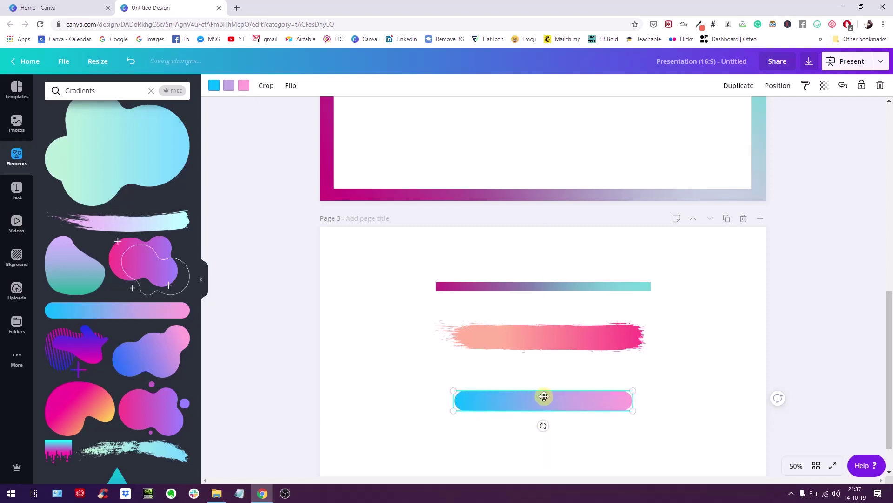
{"action": "key", "text": "Delete"}
Step: Add the magenta-to-yellow gradient line lower on page 3, shortened and centred horizontally
{"action": "scroll", "coordinate": [115, 380], "scroll_direction": "down", "scroll_amount": 12}
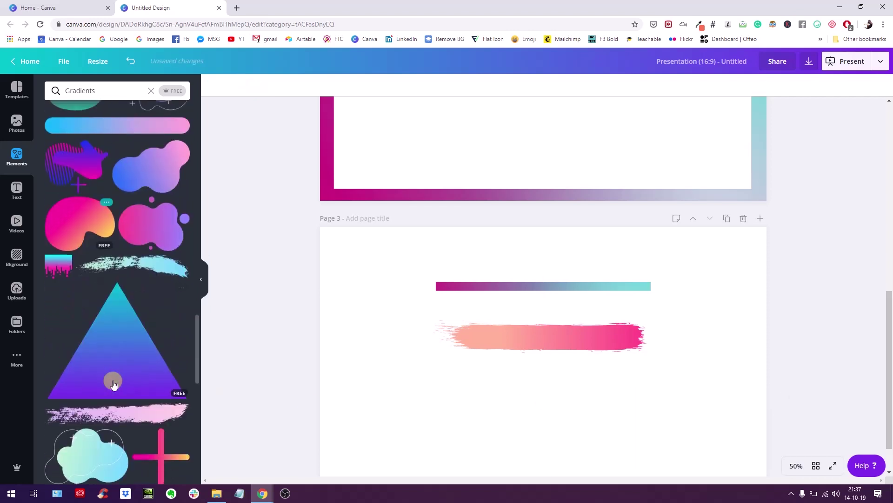
{"action": "scroll", "coordinate": [114, 384], "scroll_direction": "down", "scroll_amount": 5}
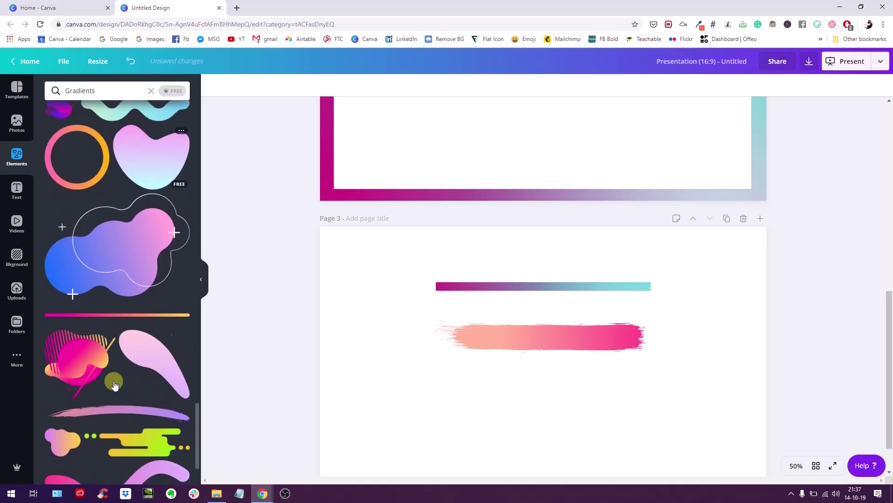
{"action": "left_click", "coordinate": [119, 286]}
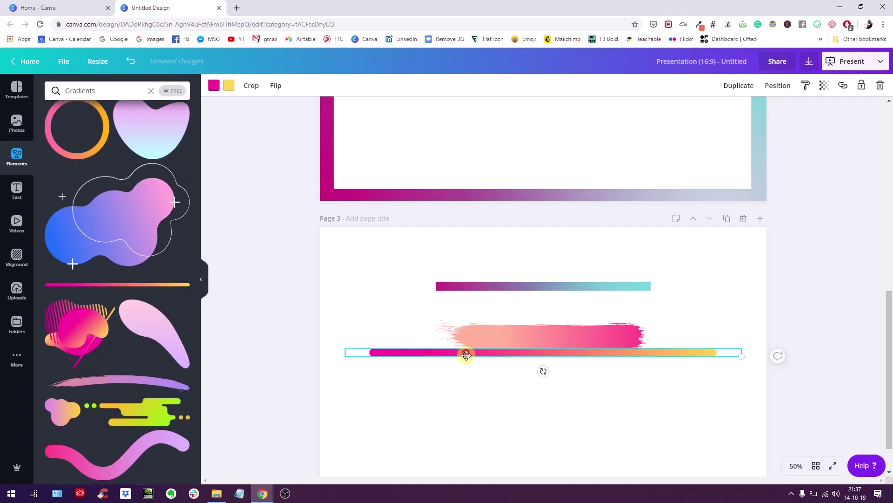
{"action": "left_click_drag", "start_coordinate": [466, 355], "coordinate": [462, 406]}
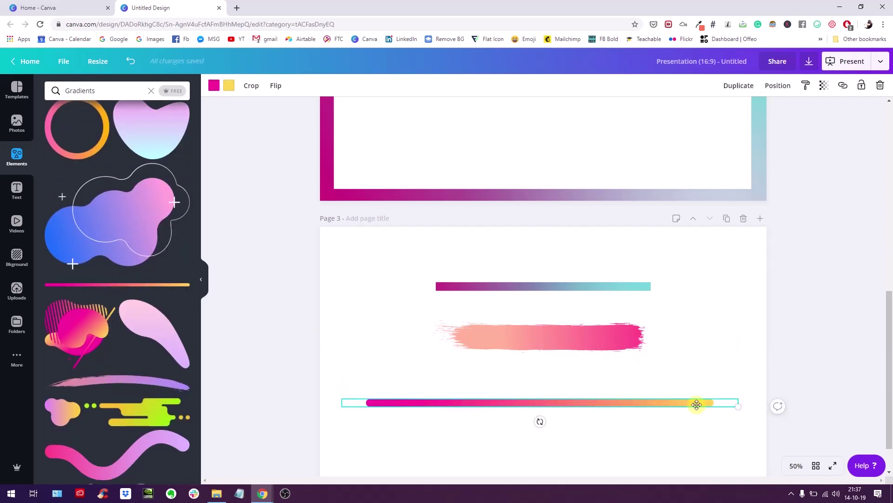
{"action": "mouse_move", "coordinate": [739, 407]}
{"action": "left_mouse_down"}
{"action": "mouse_move", "coordinate": [566, 411]}
{"action": "mouse_move", "coordinate": [601, 393]}
{"action": "left_mouse_up"}
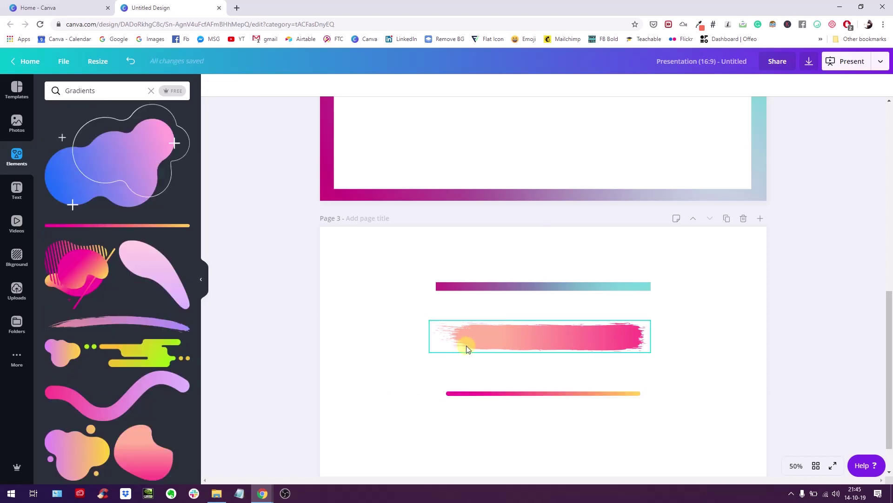
{"action": "left_click", "coordinate": [526, 384]}
Step: Select the brush stroke, the bottom line and the top gradient bar in turn to check the layout
{"action": "left_click", "coordinate": [536, 350]}
{"action": "left_click", "coordinate": [569, 387]}
{"action": "left_click", "coordinate": [566, 397]}
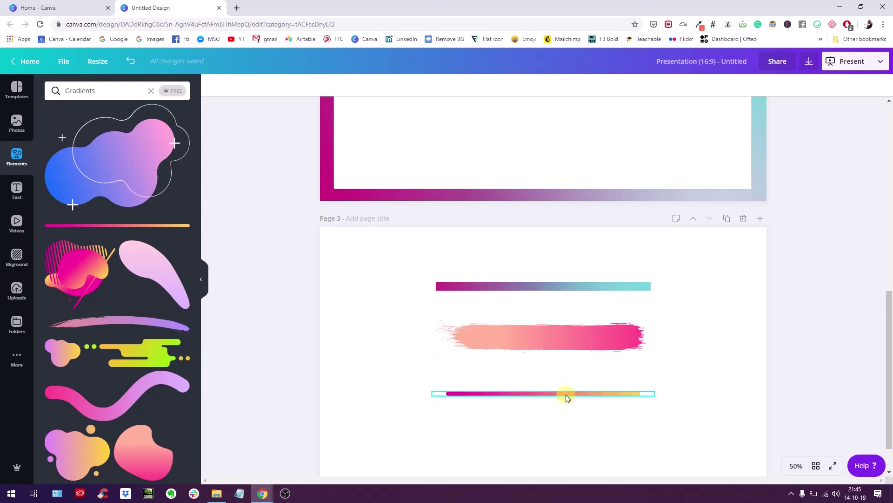
{"action": "left_click", "coordinate": [666, 346]}
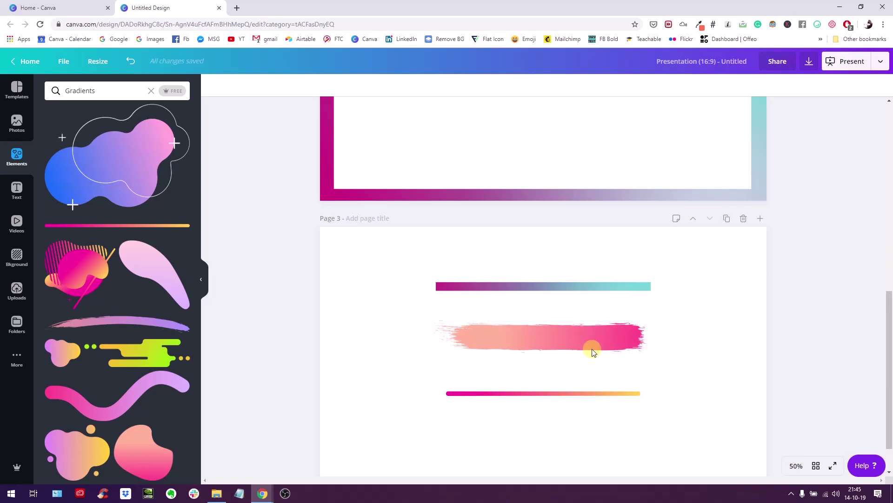
{"action": "scroll", "coordinate": [557, 334], "scroll_direction": "down", "scroll_amount": 1}
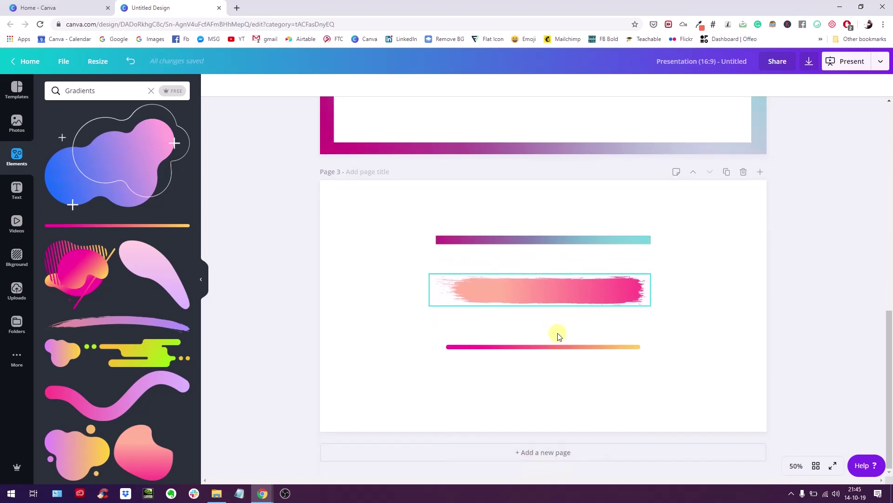
{"action": "scroll", "coordinate": [563, 332], "scroll_direction": "up", "scroll_amount": 2}
{"action": "left_click", "coordinate": [554, 331]}
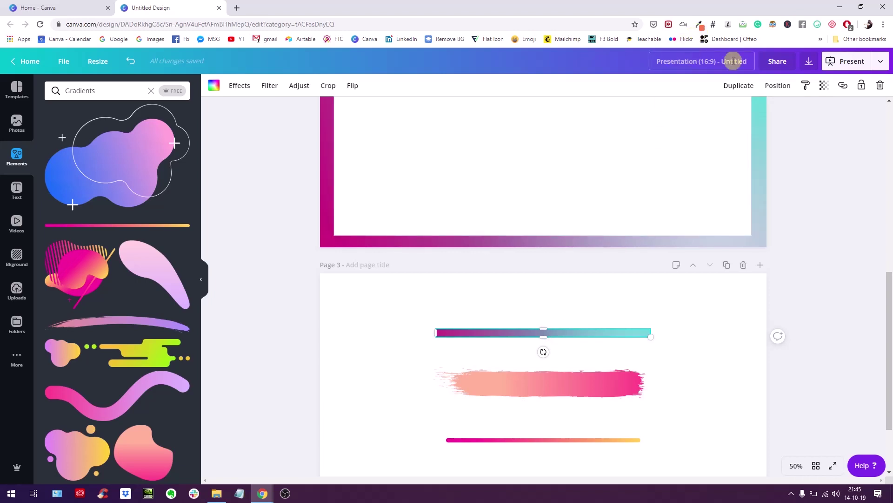
Step: Sample the deep magenta #cc117a from the frame corner with Eye Dropper and copy its hex code
{"action": "left_click", "coordinate": [699, 26]}
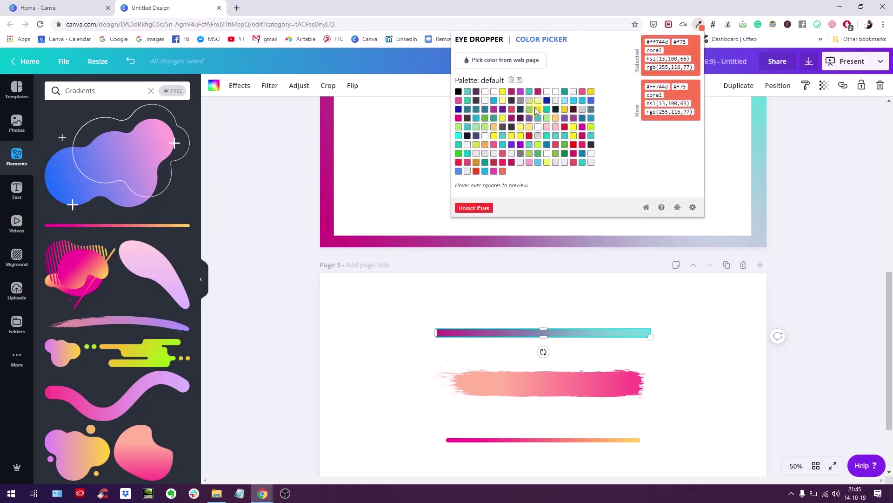
{"action": "left_click", "coordinate": [491, 59]}
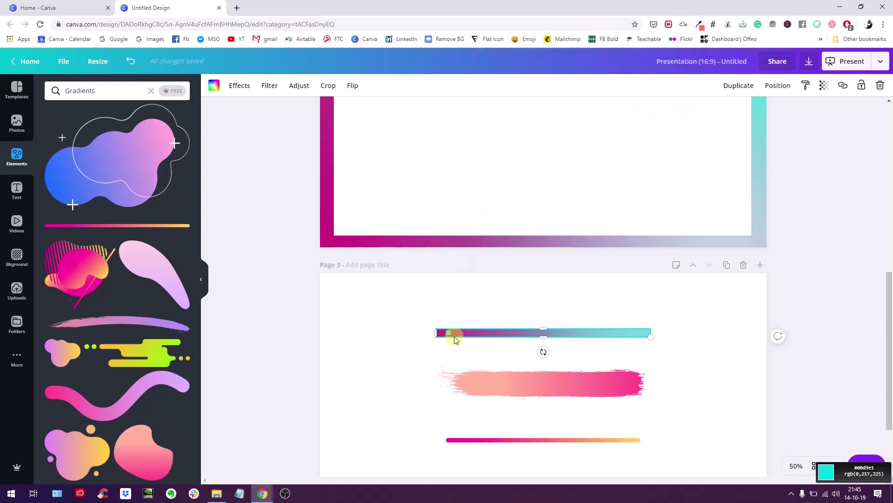
{"action": "left_click", "coordinate": [324, 244]}
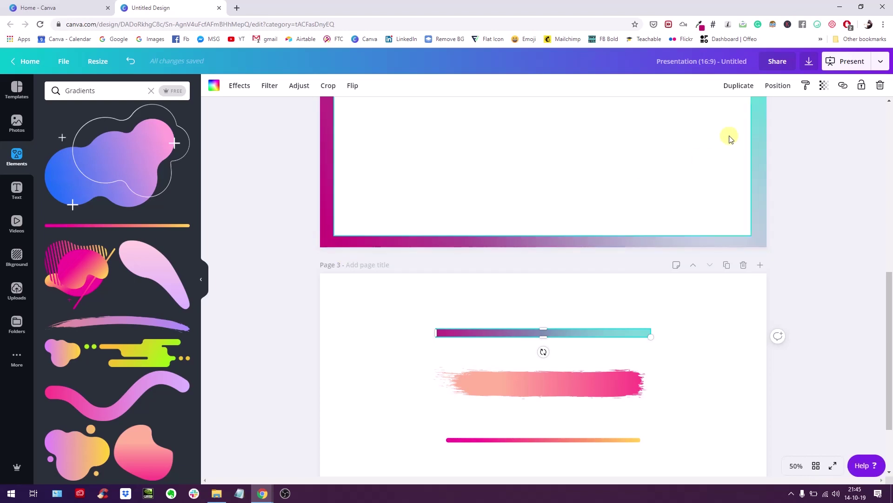
{"action": "left_click", "coordinate": [700, 25]}
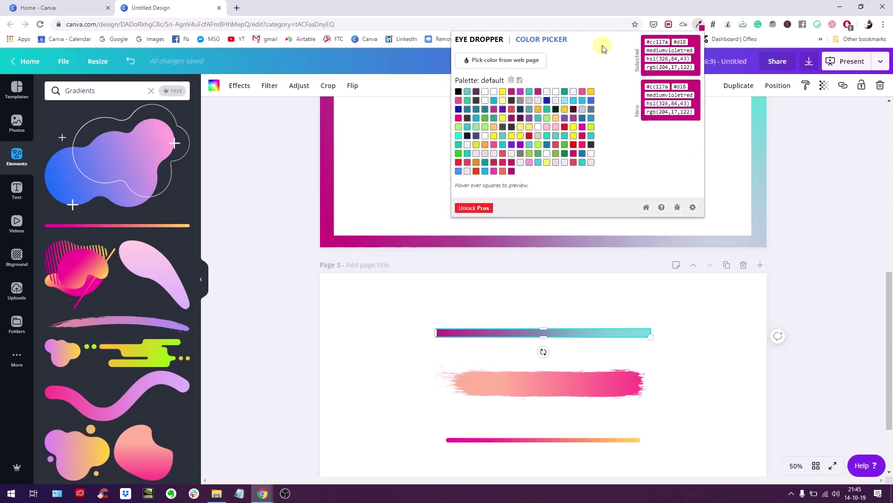
{"action": "right_click", "coordinate": [657, 41]}
{"action": "left_click", "coordinate": [663, 49]}
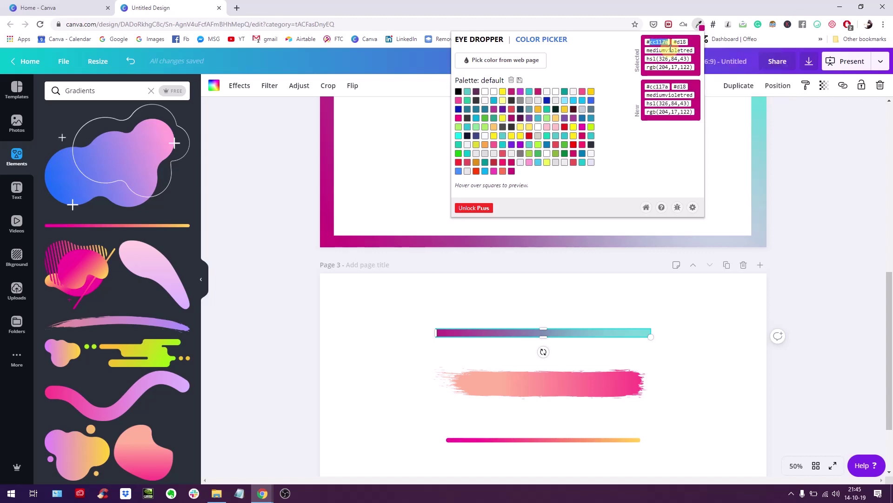
{"action": "scroll", "coordinate": [544, 251], "scroll_direction": "down", "scroll_amount": 2}
Step: Set the brush stroke's first gradient colour to #cc117a
{"action": "left_click", "coordinate": [479, 285]}
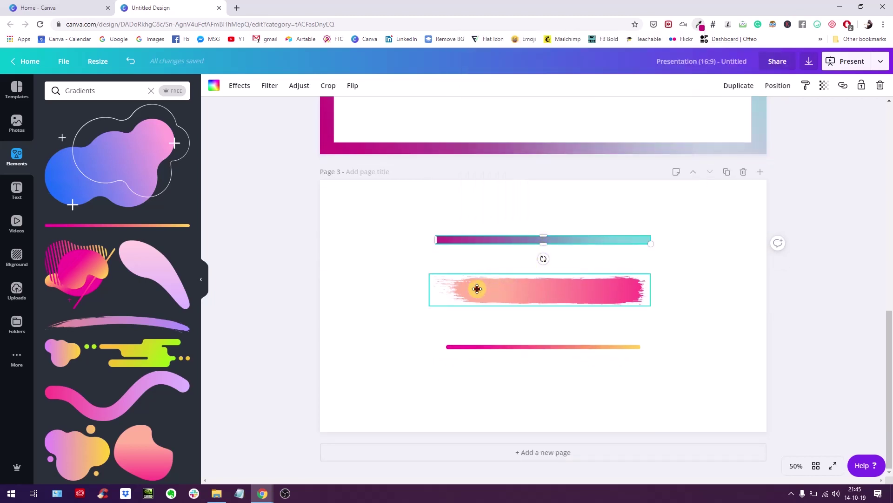
{"action": "left_click", "coordinate": [214, 86]}
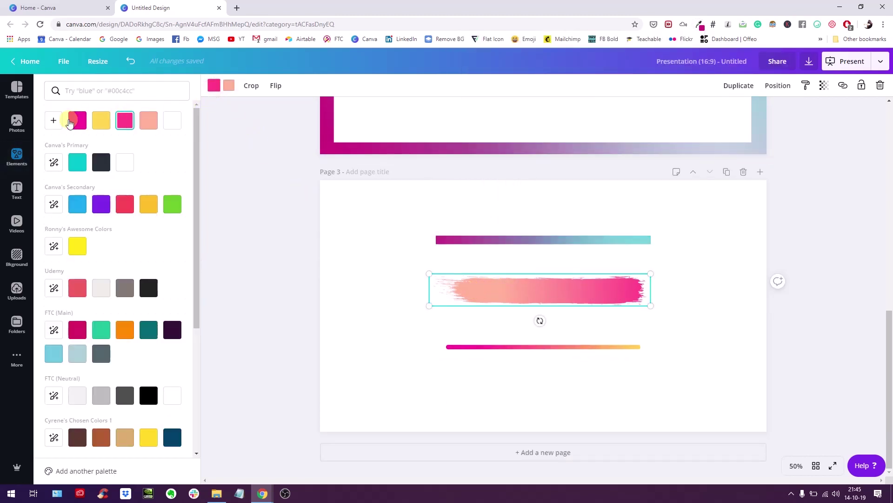
{"action": "left_click", "coordinate": [53, 121]}
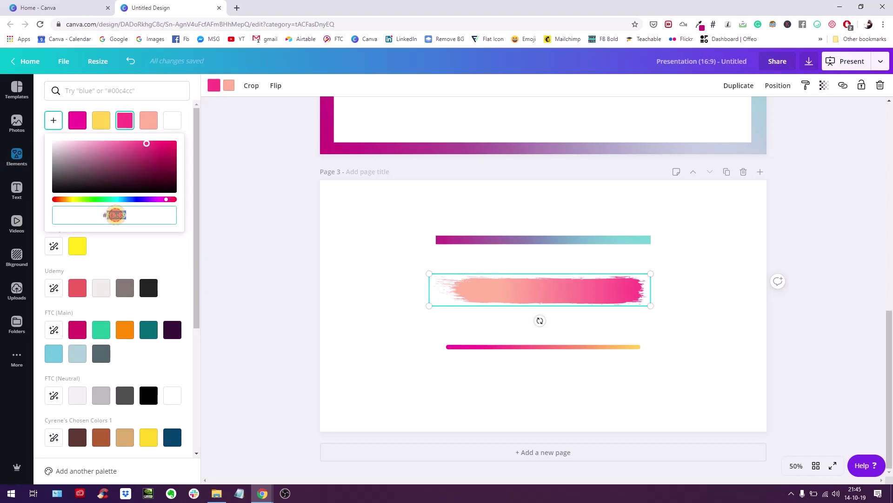
{"action": "key", "text": "ctrl+v"}
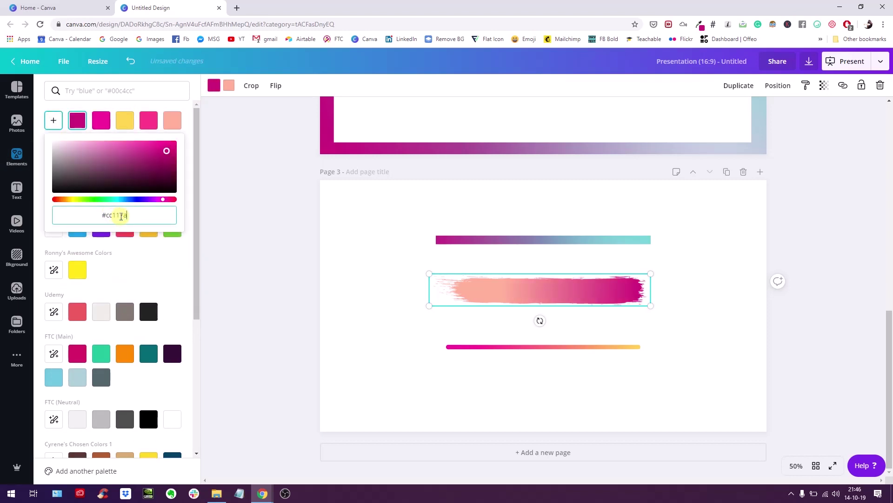
{"action": "left_click", "coordinate": [220, 233]}
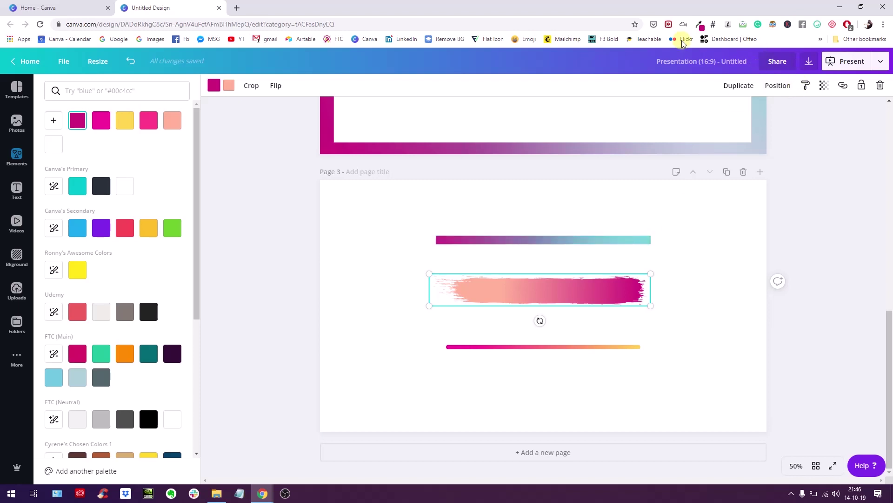
Step: Sample the teal #72d4d7 from the page with Eye Dropper and copy its code
{"action": "left_click", "coordinate": [701, 24]}
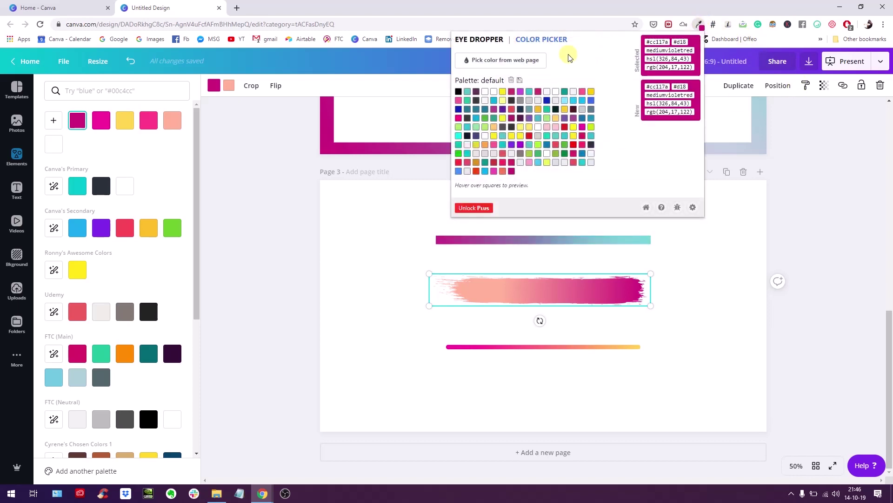
{"action": "left_click", "coordinate": [535, 57]}
{"action": "left_click", "coordinate": [647, 241]}
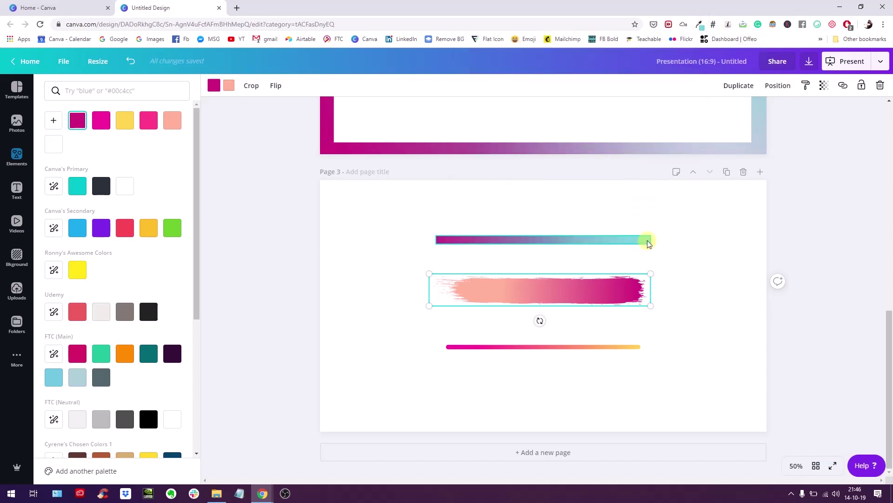
{"action": "left_click", "coordinate": [699, 25]}
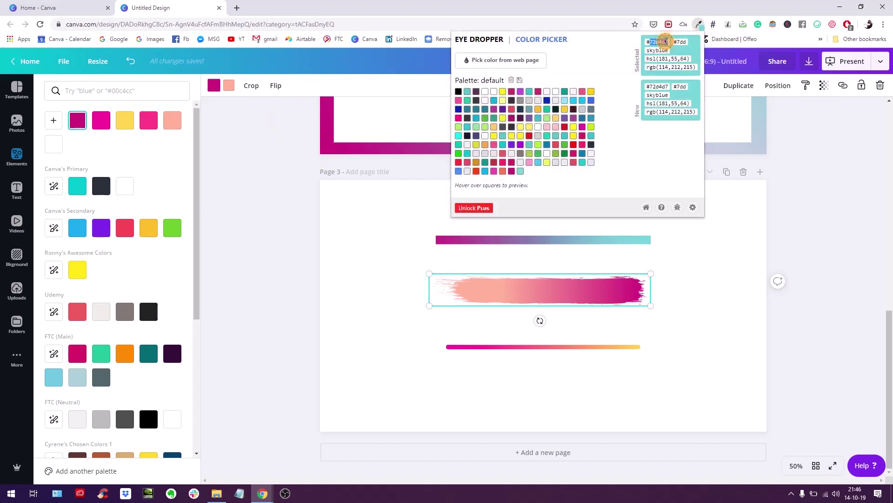
{"action": "right_click", "coordinate": [666, 41]}
{"action": "left_click", "coordinate": [682, 46]}
Step: Set the brush stroke's second gradient colour to the teal #72d4d7
{"action": "left_click", "coordinate": [625, 284]}
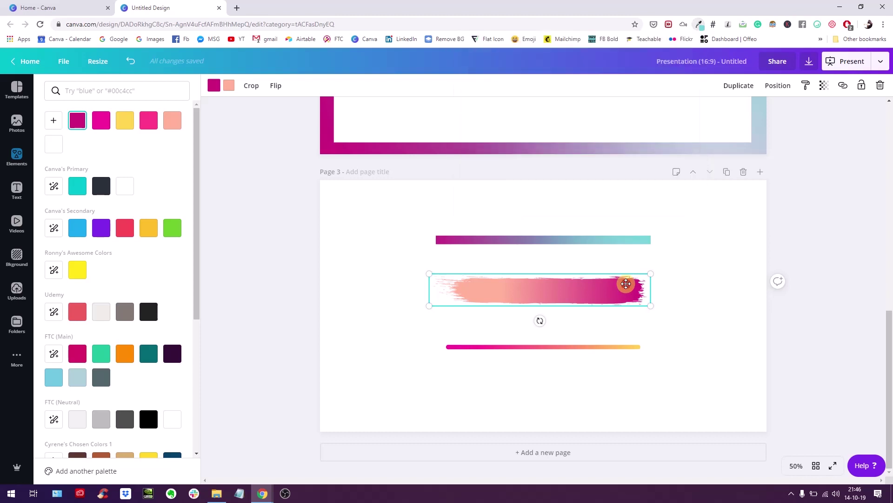
{"action": "left_click", "coordinate": [230, 85]}
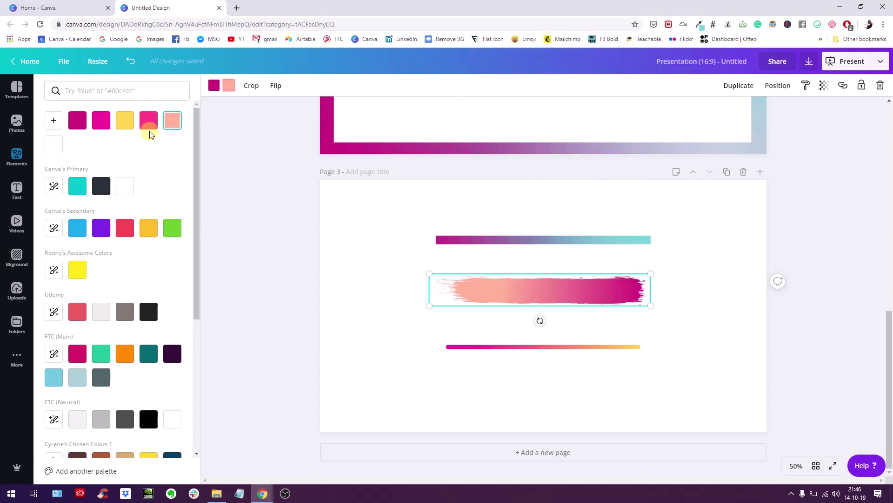
{"action": "left_click", "coordinate": [54, 120]}
{"action": "left_click", "coordinate": [114, 213]}
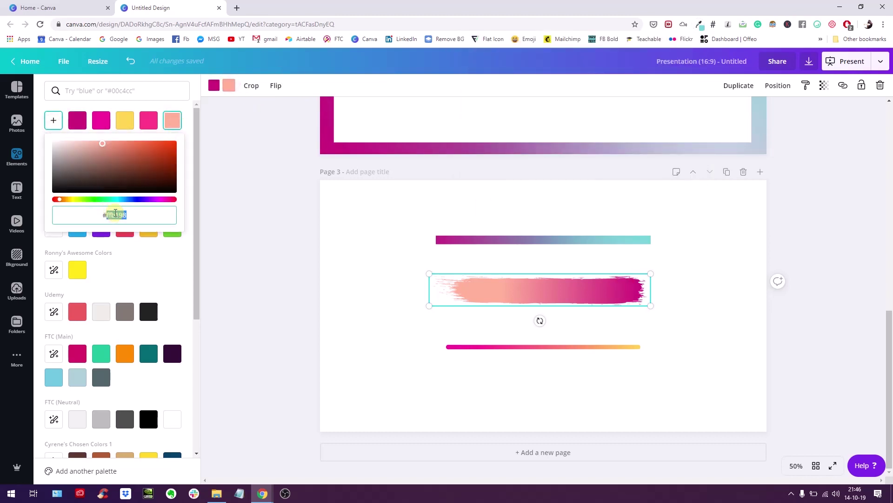
{"action": "key", "text": "ctrl+v"}
{"action": "left_click", "coordinate": [585, 214]}
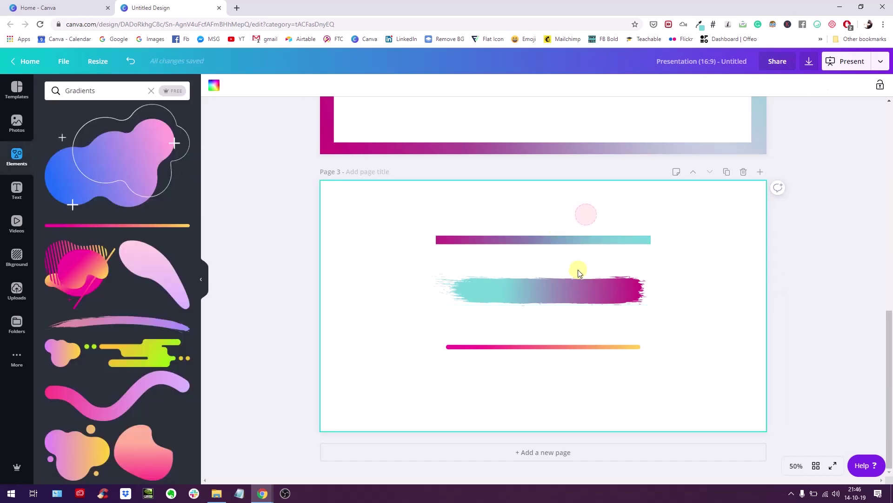
{"action": "left_click", "coordinate": [572, 290]}
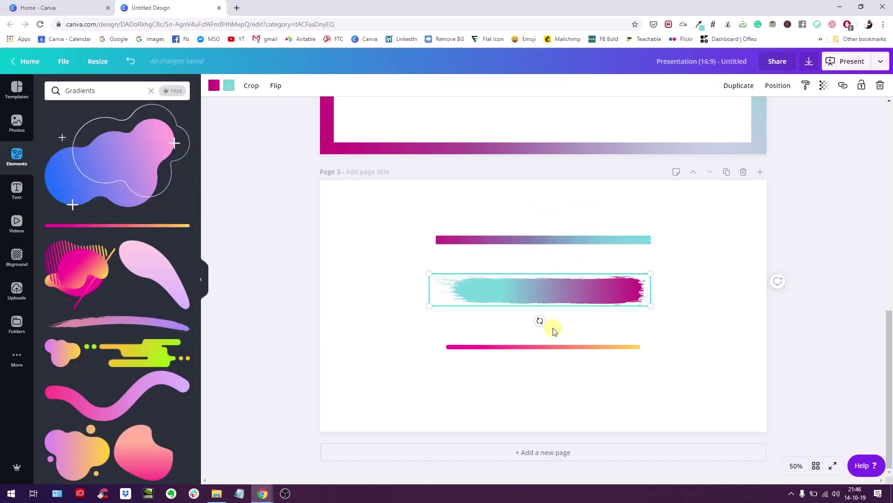
Step: Flip the brush stroke horizontally
{"action": "left_click", "coordinate": [277, 85]}
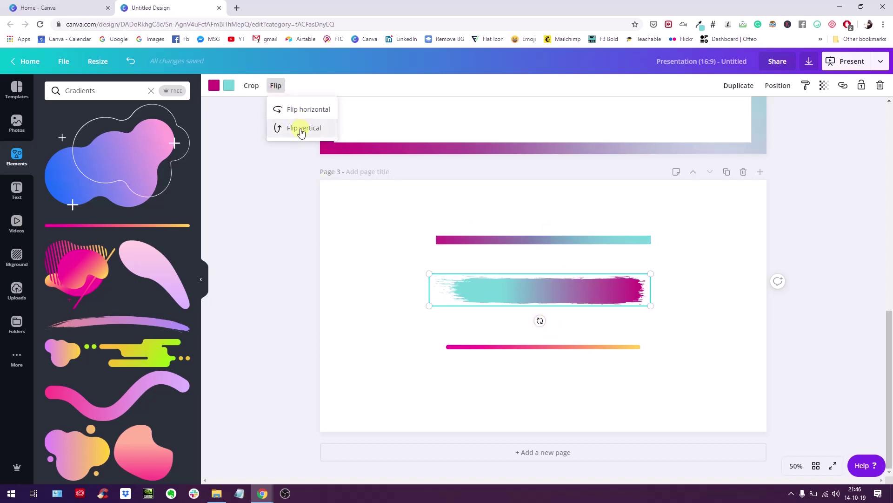
{"action": "left_click", "coordinate": [305, 112]}
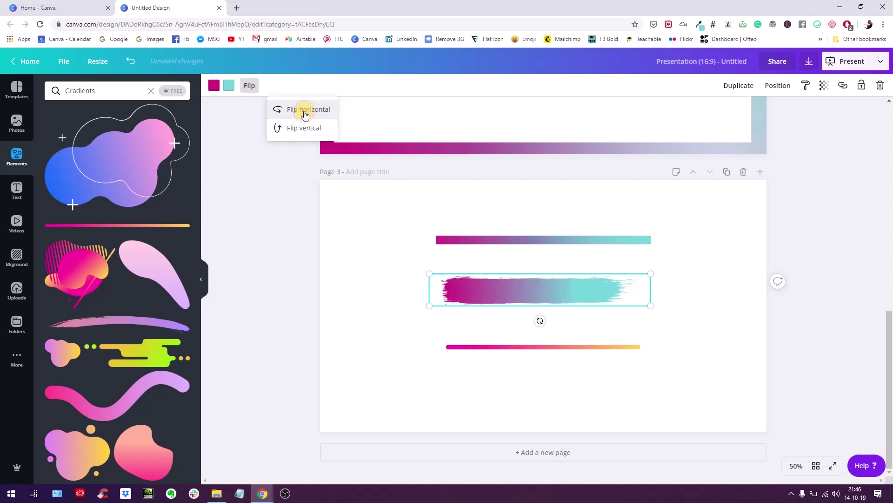
{"action": "left_click", "coordinate": [693, 336]}
Step: Recolour the thin bottom line from magenta on the left to teal on the right
{"action": "left_click", "coordinate": [619, 349]}
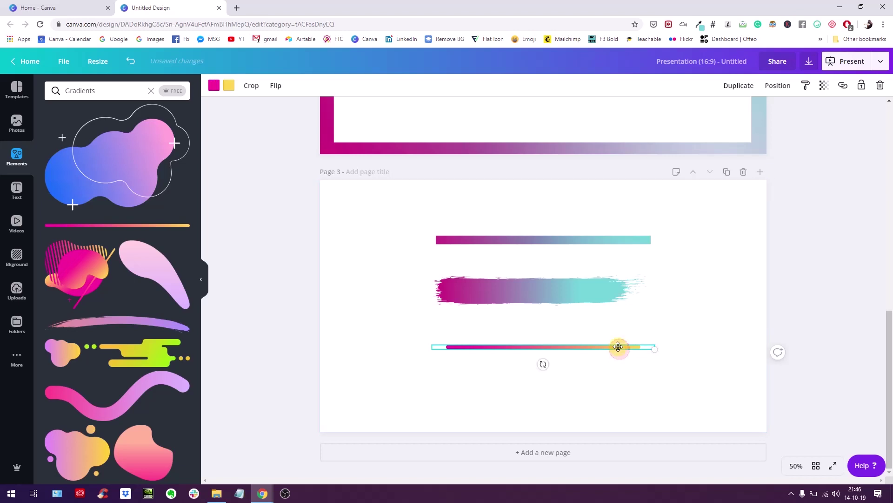
{"action": "left_click", "coordinate": [214, 85]}
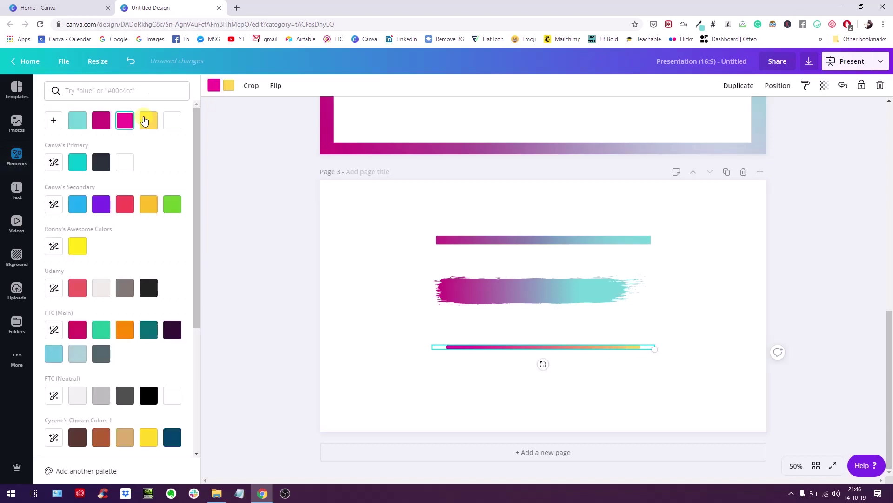
{"action": "left_click", "coordinate": [101, 120]}
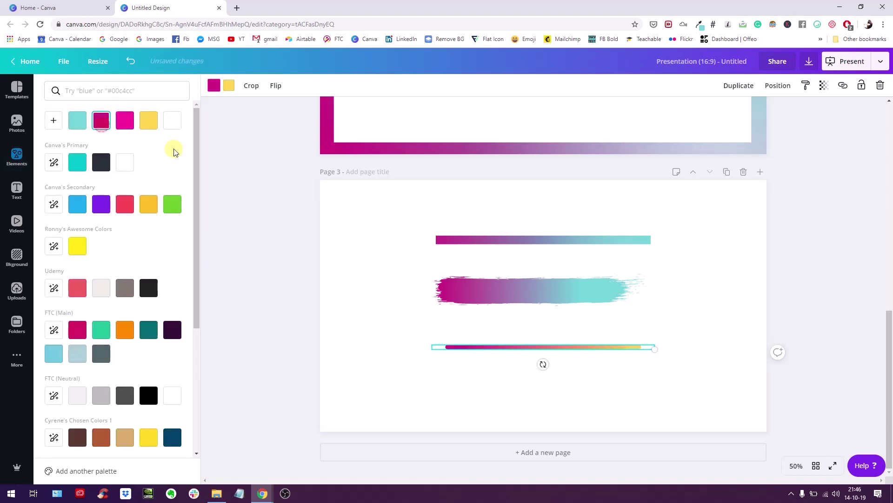
{"action": "left_click", "coordinate": [229, 87]}
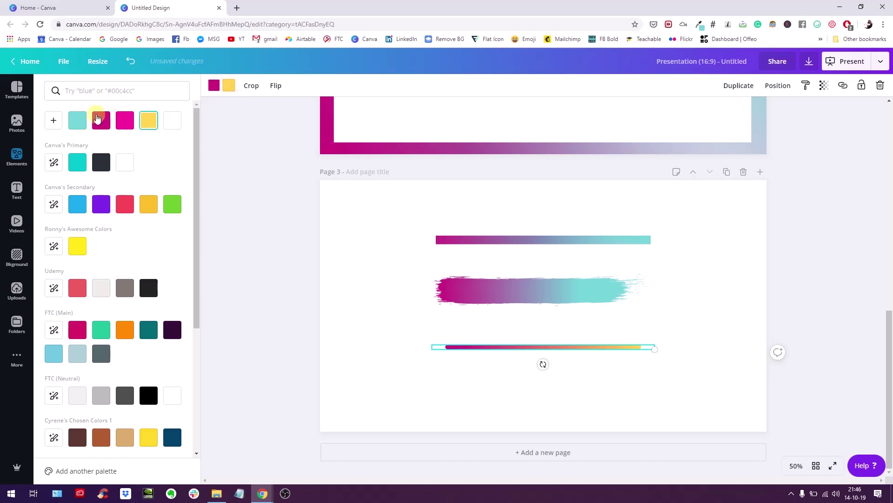
{"action": "left_click", "coordinate": [84, 122]}
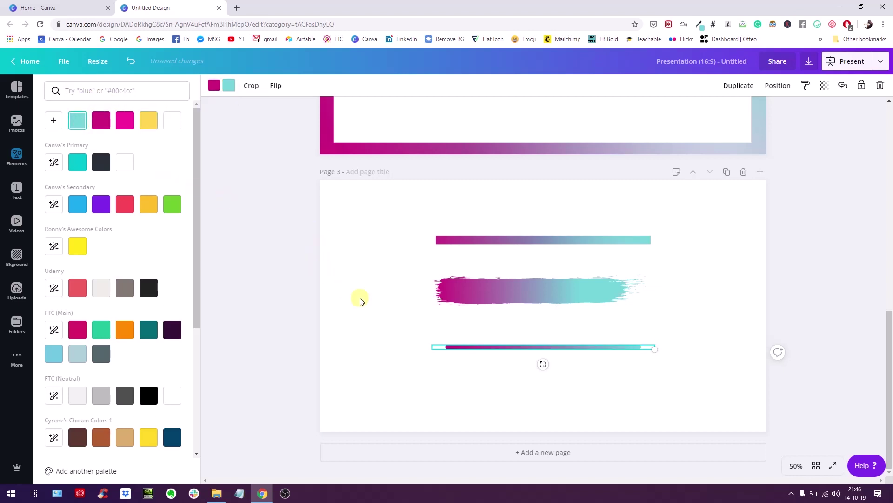
{"action": "left_click", "coordinate": [371, 307]}
Step: Nudge the brush stroke slightly down and select page 2's white inner frame
{"action": "left_click_drag", "start_coordinate": [524, 299], "coordinate": [526, 305]}
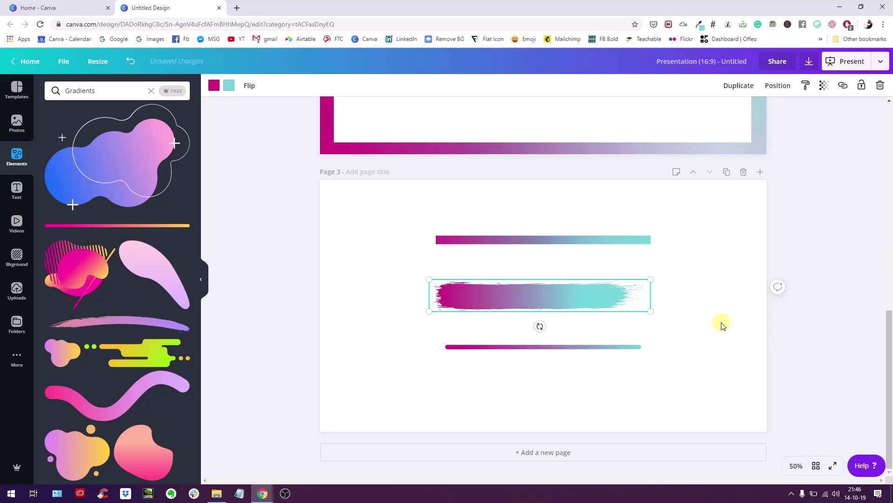
{"action": "scroll", "coordinate": [715, 329], "scroll_direction": "up", "scroll_amount": 5}
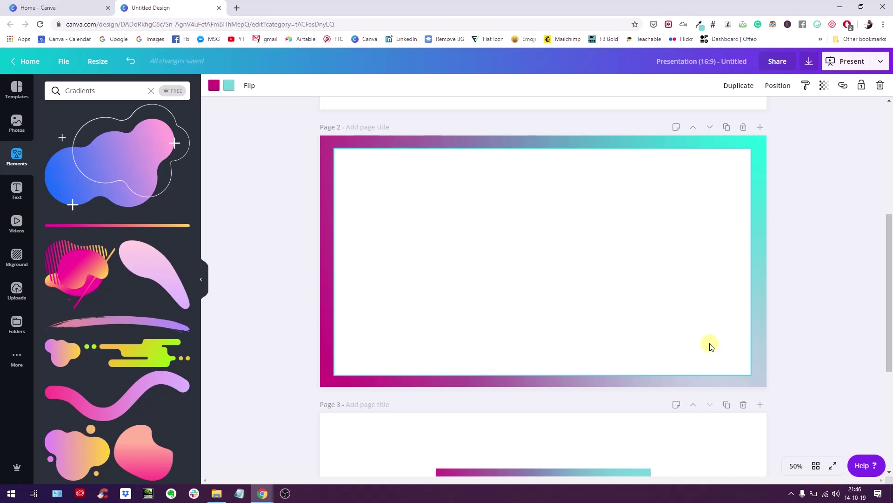
{"action": "scroll", "coordinate": [711, 346], "scroll_direction": "down", "scroll_amount": 2}
{"action": "scroll", "coordinate": [686, 255], "scroll_direction": "up", "scroll_amount": 2}
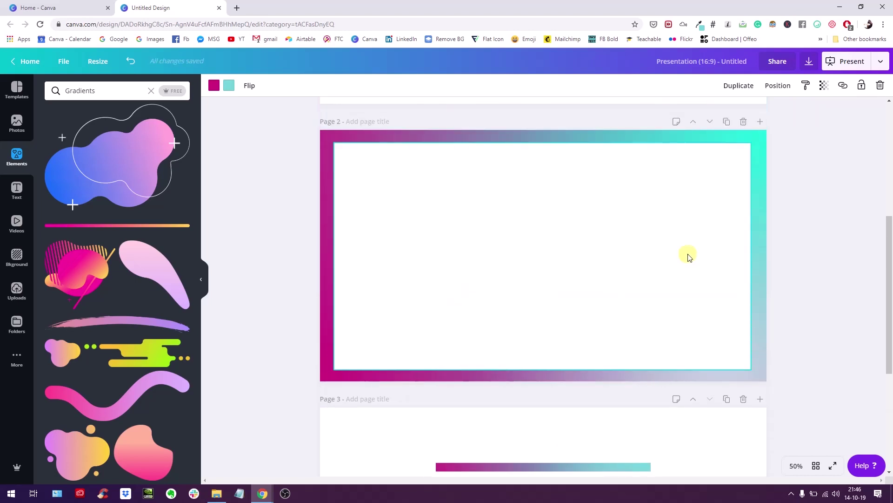
{"action": "left_click", "coordinate": [689, 256]}
Step: Widen page 2's white frame slightly and add a new blank page 4
{"action": "left_click_drag", "start_coordinate": [753, 265], "coordinate": [755, 266]}
{"action": "scroll", "coordinate": [820, 259], "scroll_direction": "down", "scroll_amount": 1}
{"action": "left_click", "coordinate": [820, 259]}
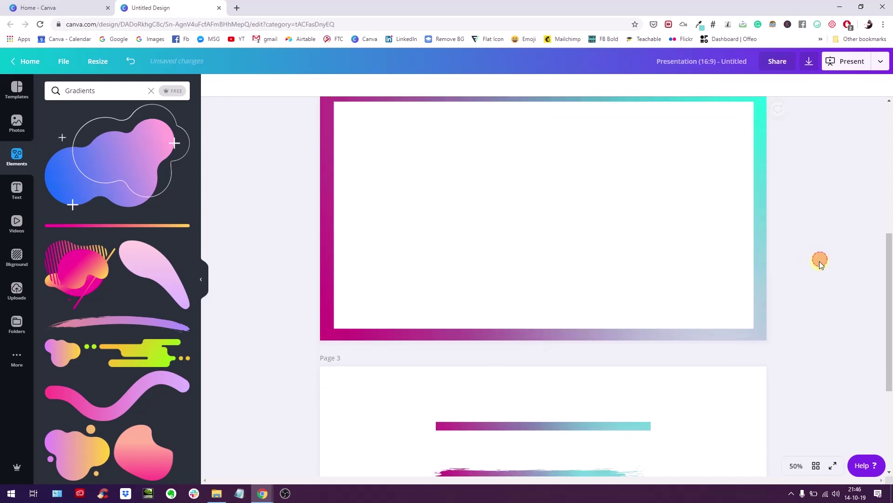
{"action": "scroll", "coordinate": [809, 273], "scroll_direction": "down", "scroll_amount": 4}
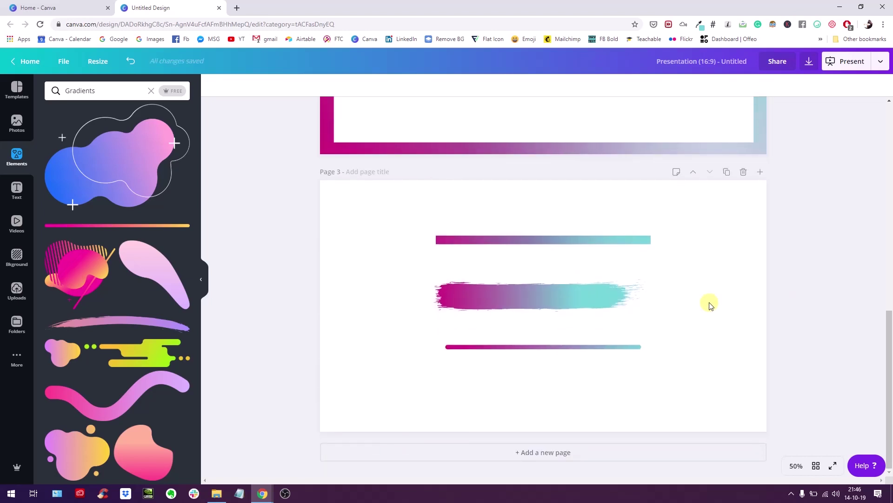
{"action": "left_click", "coordinate": [620, 449]}
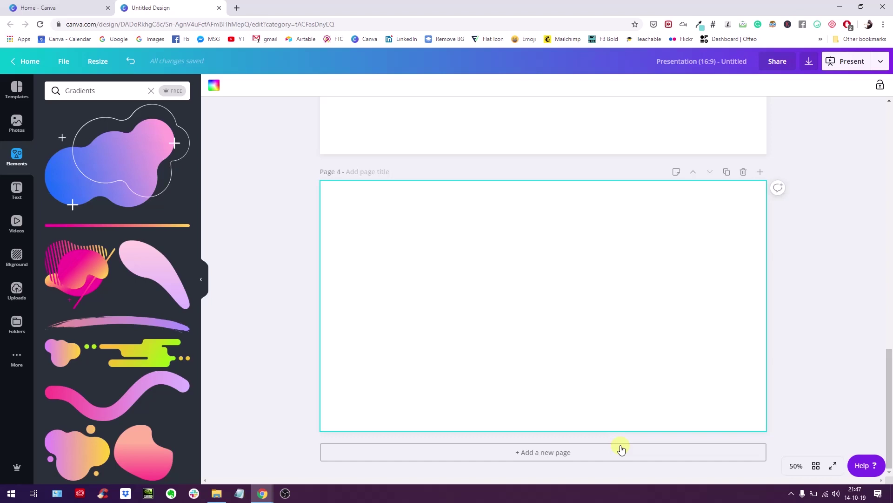
Step: Move the brush stroke to page 4's lower right, enlarge it, and push it past the right edge
{"action": "scroll", "coordinate": [622, 444], "scroll_direction": "up", "scroll_amount": 5}
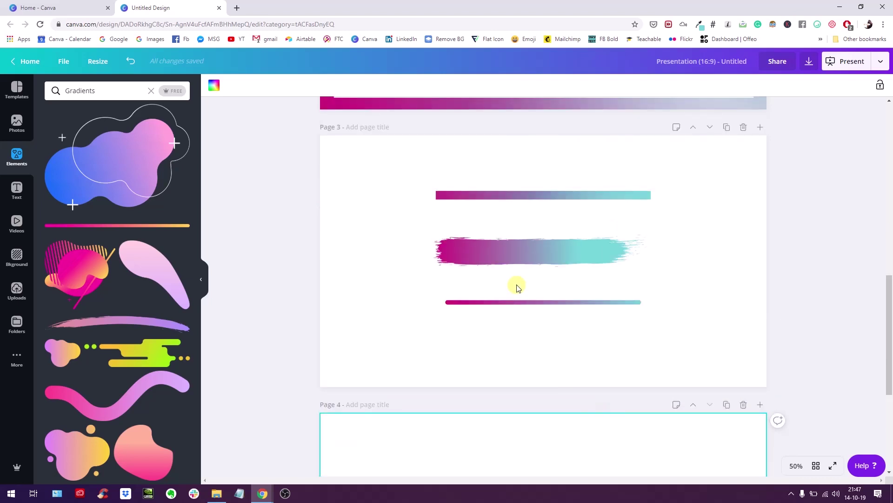
{"action": "scroll", "coordinate": [518, 288], "scroll_direction": "down", "scroll_amount": 2}
{"action": "mouse_move", "coordinate": [529, 160]}
{"action": "left_mouse_down"}
{"action": "mouse_move", "coordinate": [532, 369]}
{"action": "mouse_move", "coordinate": [542, 408]}
{"action": "left_mouse_up"}
{"action": "scroll", "coordinate": [546, 318], "scroll_direction": "down", "scroll_amount": 3}
{"action": "mouse_move", "coordinate": [540, 279]}
{"action": "left_mouse_down"}
{"action": "mouse_move", "coordinate": [652, 391]}
{"action": "mouse_move", "coordinate": [717, 391]}
{"action": "left_mouse_up"}
{"action": "left_click_drag", "start_coordinate": [735, 384], "coordinate": [717, 386]}
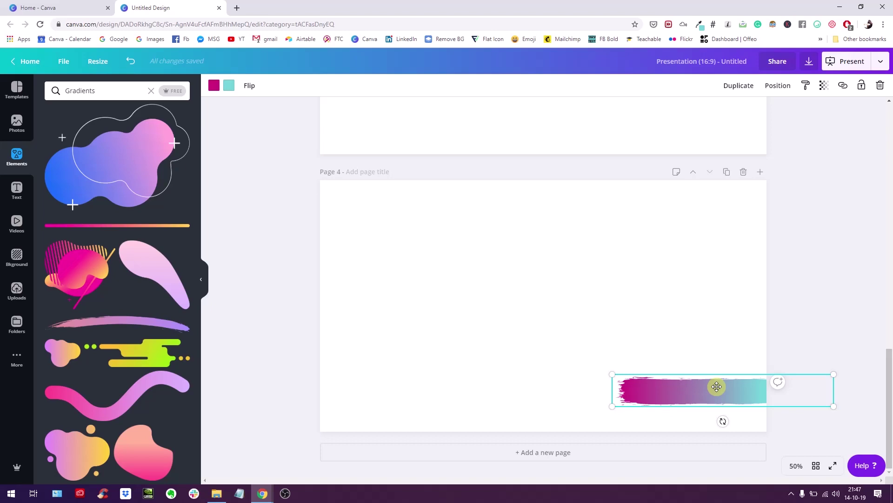
{"action": "mouse_move", "coordinate": [721, 385]}
{"action": "left_mouse_down"}
{"action": "mouse_move", "coordinate": [710, 387]}
{"action": "mouse_move", "coordinate": [719, 386]}
{"action": "left_mouse_up"}
{"action": "left_click_drag", "start_coordinate": [609, 374], "coordinate": [570, 340]}
{"action": "mouse_move", "coordinate": [646, 392]}
{"action": "left_mouse_down"}
{"action": "mouse_move", "coordinate": [687, 393]}
{"action": "mouse_move", "coordinate": [671, 393]}
{"action": "left_mouse_up"}
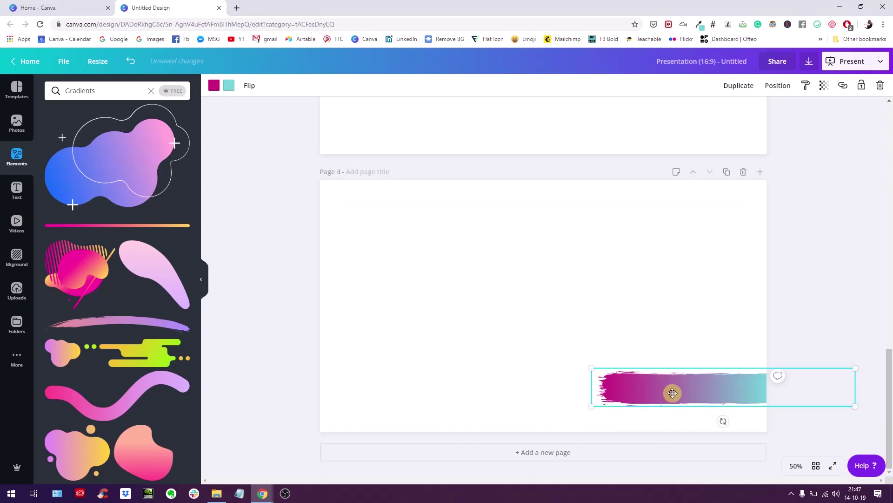
Step: Shift the brush stroke slightly right and place a new text box over it
{"action": "left_click", "coordinate": [688, 319]}
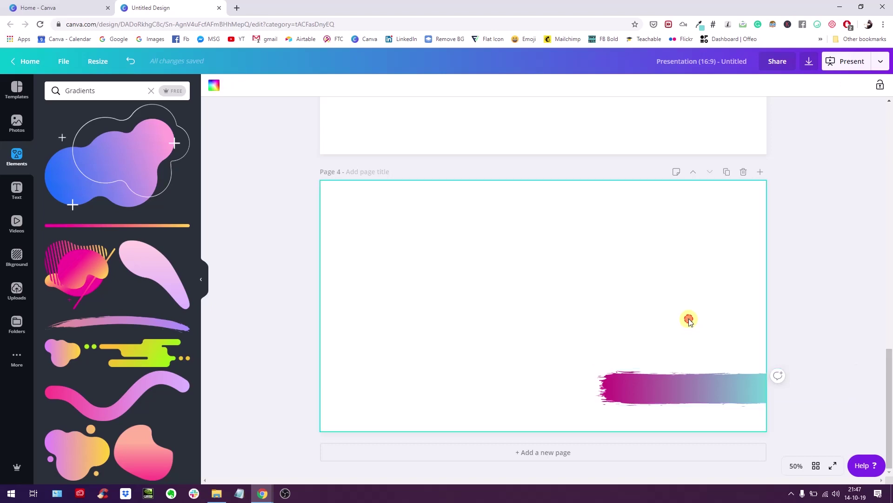
{"action": "mouse_move", "coordinate": [684, 381]}
{"action": "left_mouse_down"}
{"action": "mouse_move", "coordinate": [674, 378]}
{"action": "mouse_move", "coordinate": [688, 381]}
{"action": "left_mouse_up"}
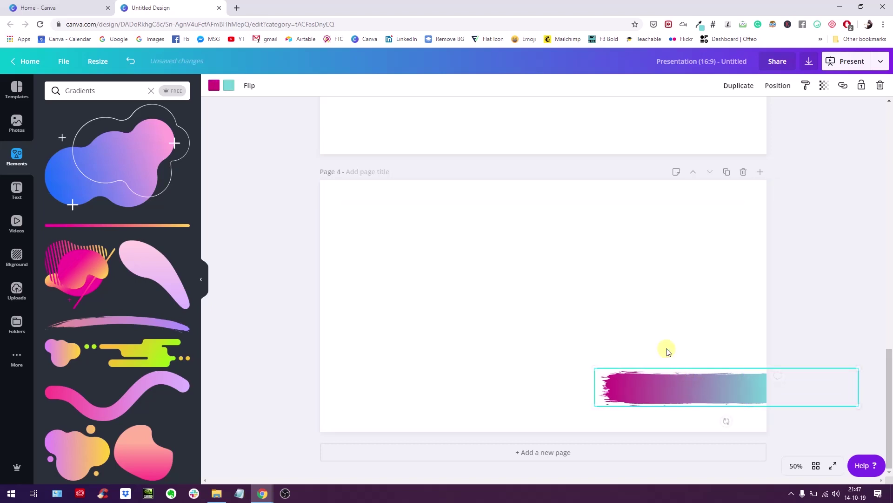
{"action": "left_click", "coordinate": [650, 323]}
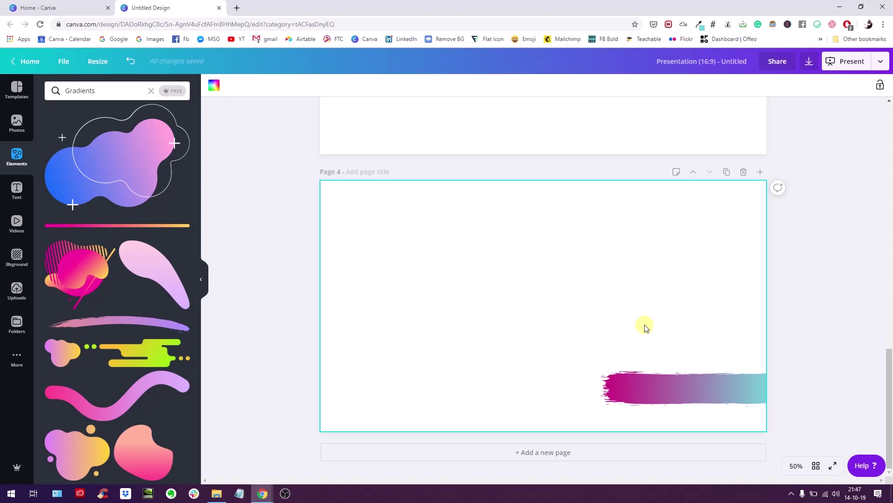
{"action": "key", "text": "t"}
{"action": "left_click", "coordinate": [595, 286]}
{"action": "mouse_move", "coordinate": [558, 303]}
{"action": "left_mouse_down"}
{"action": "mouse_move", "coordinate": [629, 329]}
{"action": "mouse_move", "coordinate": [675, 383]}
{"action": "left_mouse_up"}
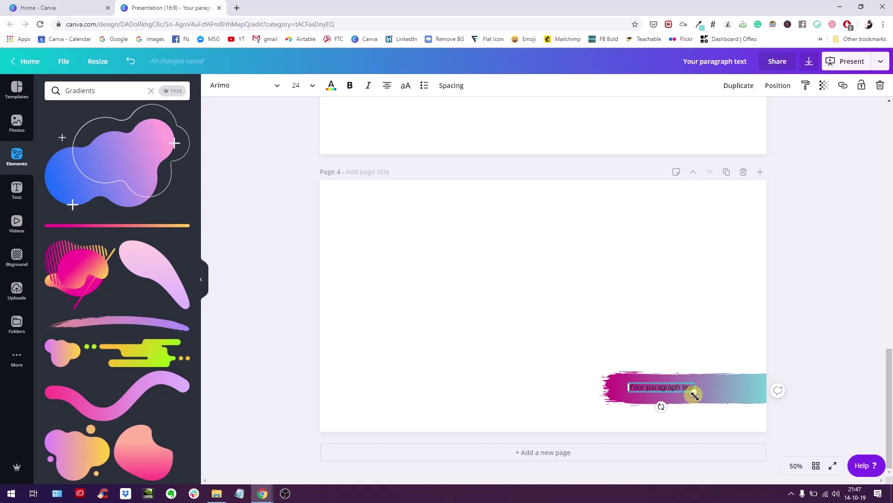
Step: Set the text size to 56, enlarge the brush stroke behind it, and nudge the text up
{"action": "left_click", "coordinate": [297, 85]}
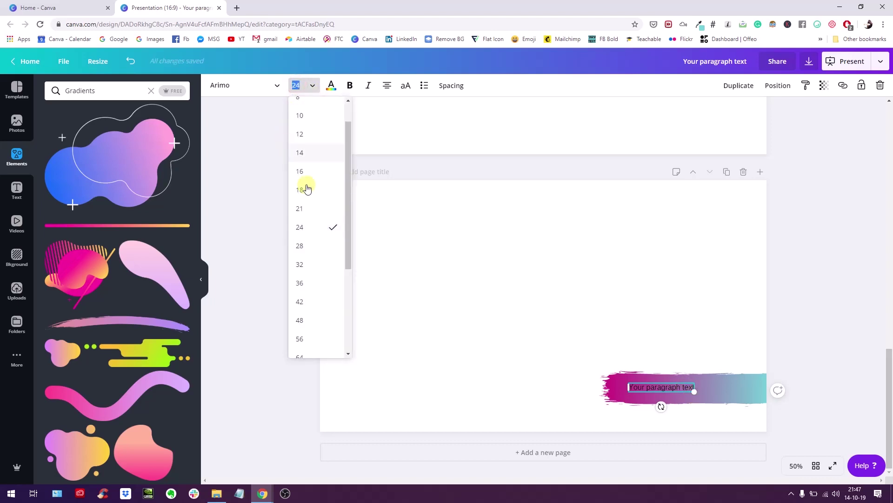
{"action": "left_click", "coordinate": [307, 337]}
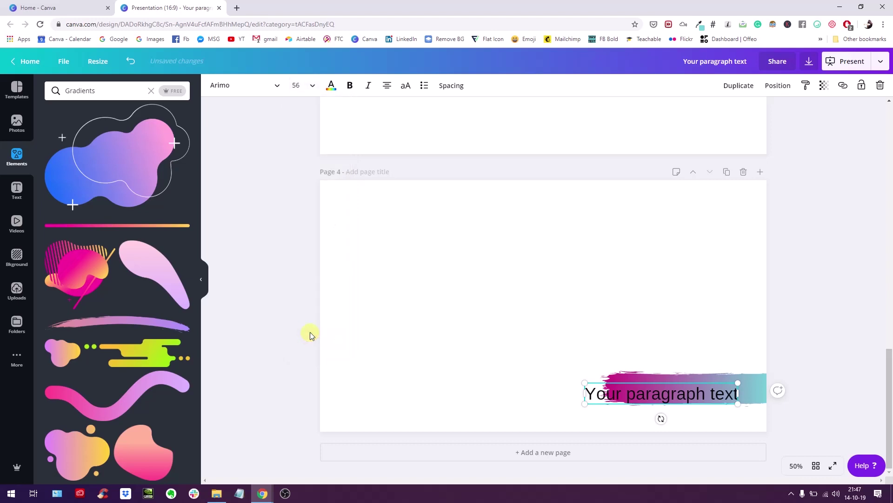
{"action": "left_click", "coordinate": [752, 399]}
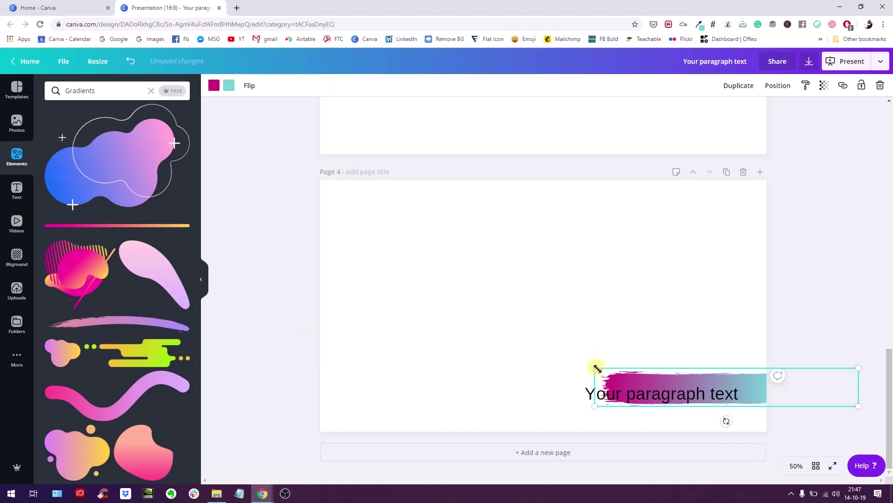
{"action": "left_click_drag", "start_coordinate": [594, 367], "coordinate": [560, 350]}
{"action": "left_click_drag", "start_coordinate": [635, 399], "coordinate": [638, 389]}
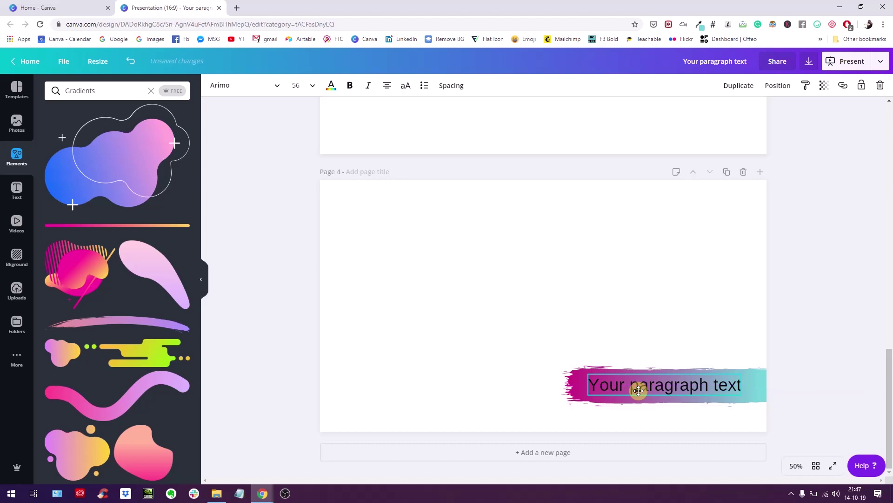
Step: Set the text in Prompt Bold and replace the placeholder with the presenter's name
{"action": "left_click", "coordinate": [219, 85]}
{"action": "left_click", "coordinate": [86, 150]}
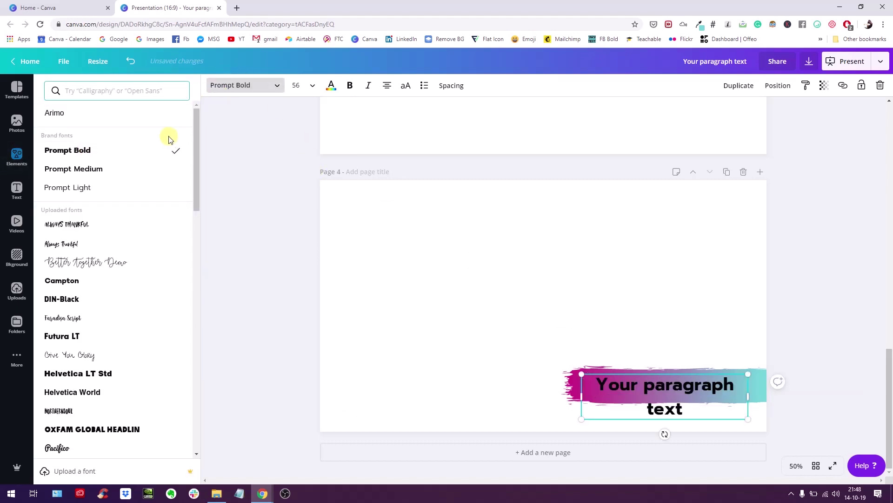
{"action": "double_click", "coordinate": [606, 383]}
{"action": "left_click", "coordinate": [605, 381]}
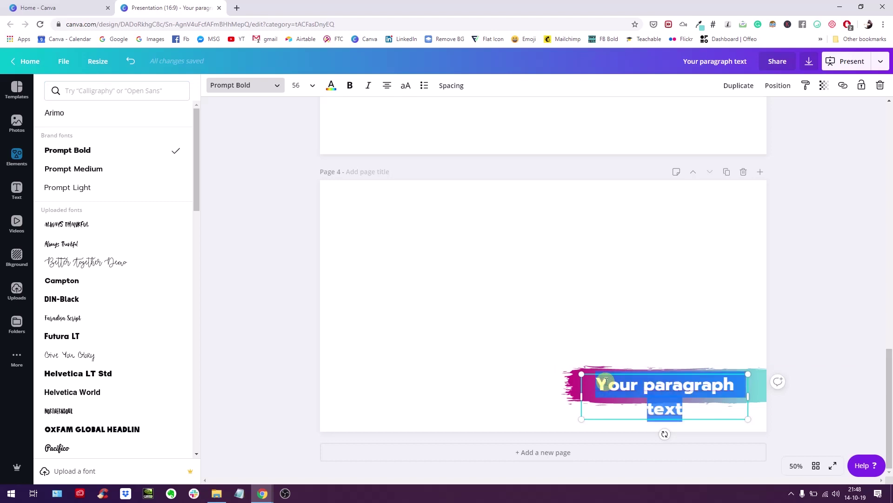
{"action": "type", "text": "Rio"}
{"action": "key", "text": "BackSpace"}
{"action": "key", "text": "BackSpace"}
{"action": "type", "text": "onny"}
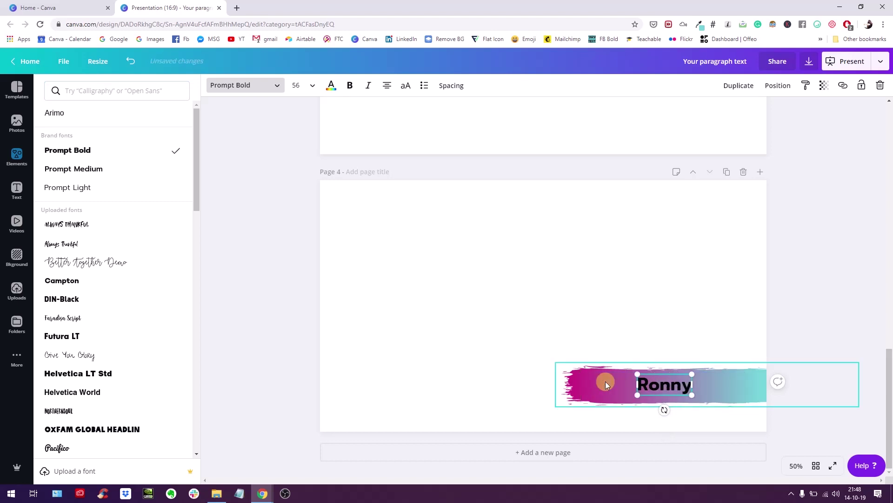
{"action": "type", "text": " Hermosa"}
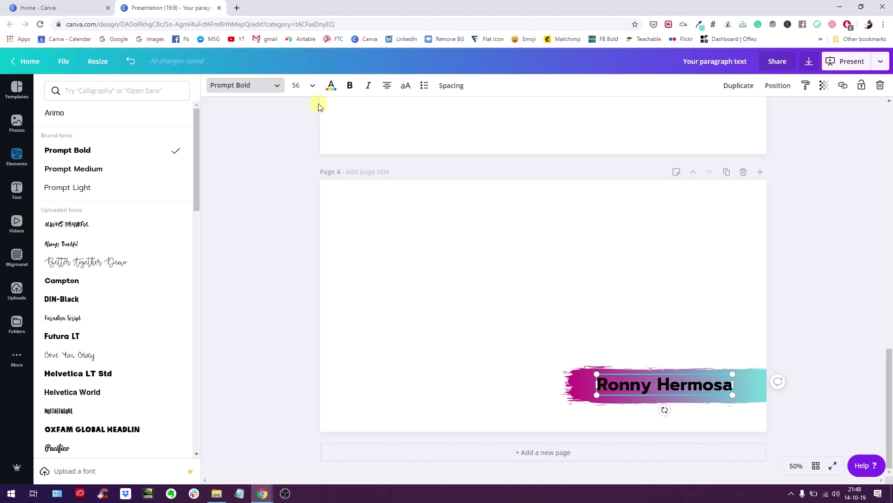
Step: Make the name uppercase and white, on one line, shifted right along the stroke
{"action": "left_click", "coordinate": [407, 86]}
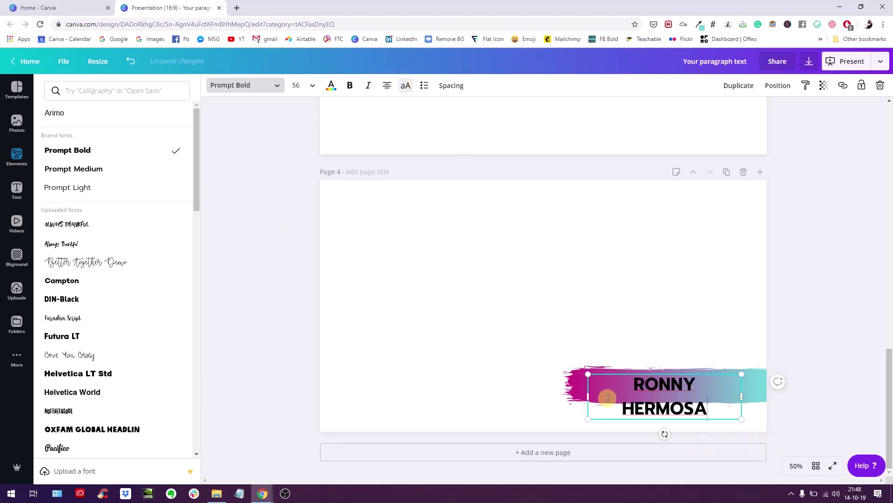
{"action": "left_click_drag", "start_coordinate": [589, 396], "coordinate": [580, 396]}
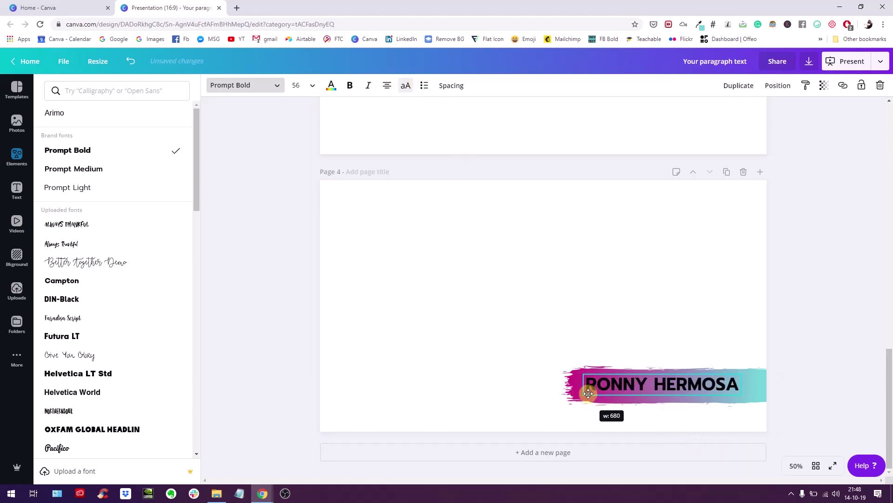
{"action": "left_click", "coordinate": [616, 341]}
{"action": "left_click_drag", "start_coordinate": [636, 383], "coordinate": [646, 383]}
{"action": "left_click", "coordinate": [331, 86]}
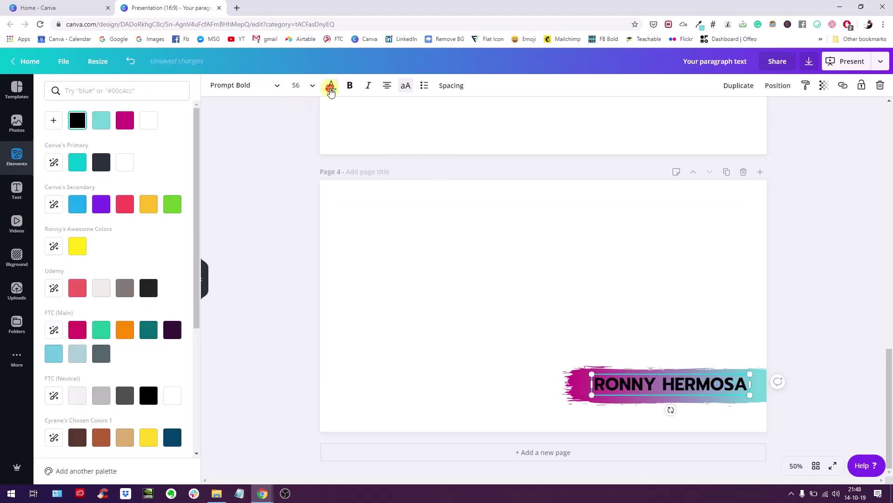
{"action": "left_click", "coordinate": [148, 120]}
{"action": "left_click", "coordinate": [222, 191]}
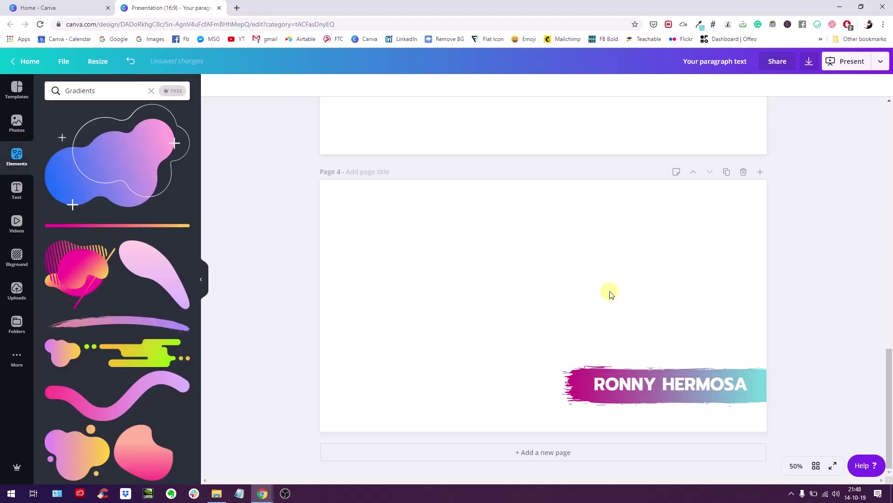
Step: Fill page 4's background with the cartoon hills landscape grid element
{"action": "left_click", "coordinate": [418, 232]}
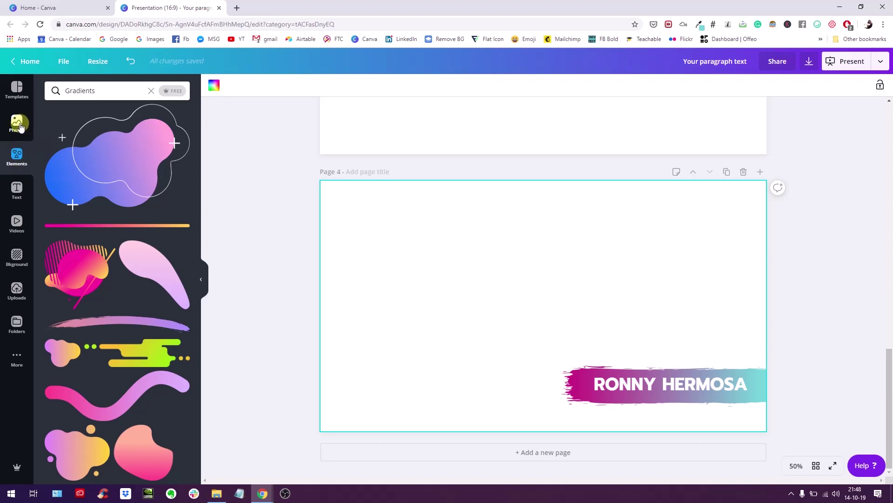
{"action": "left_click", "coordinate": [151, 91]}
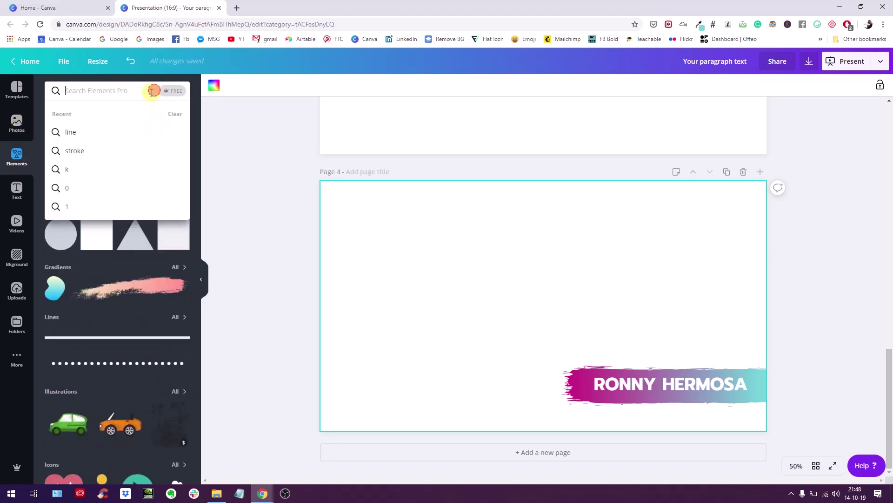
{"action": "left_click", "coordinate": [234, 198]}
{"action": "scroll", "coordinate": [71, 261], "scroll_direction": "down", "scroll_amount": 10}
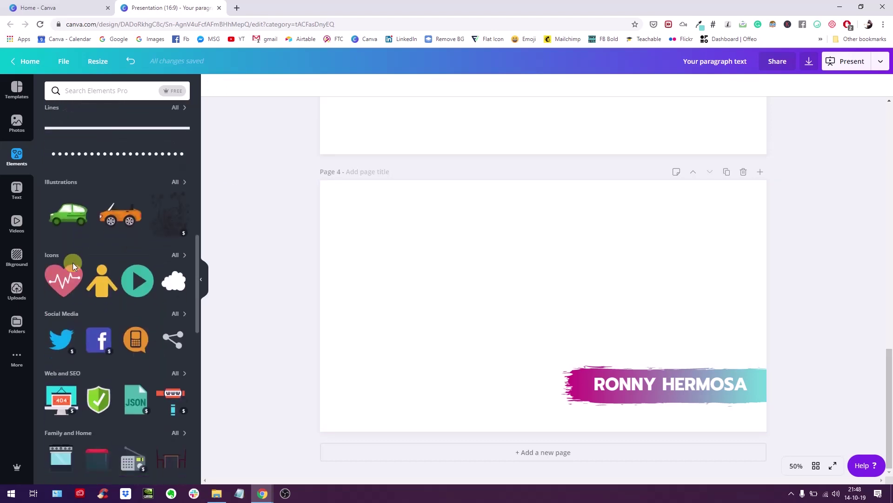
{"action": "scroll", "coordinate": [77, 252], "scroll_direction": "up", "scroll_amount": 15}
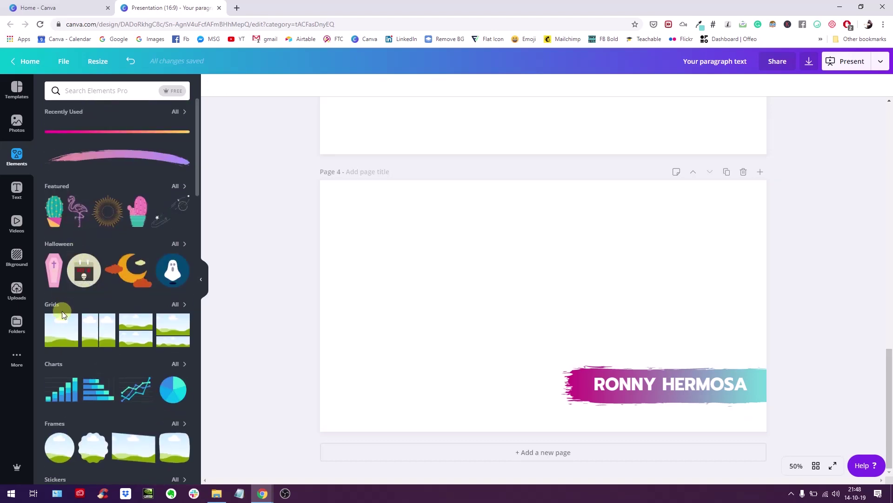
{"action": "left_click", "coordinate": [59, 326]}
Step: Send the landscape backward so the name banner sits in front of it
{"action": "left_click", "coordinate": [769, 88]}
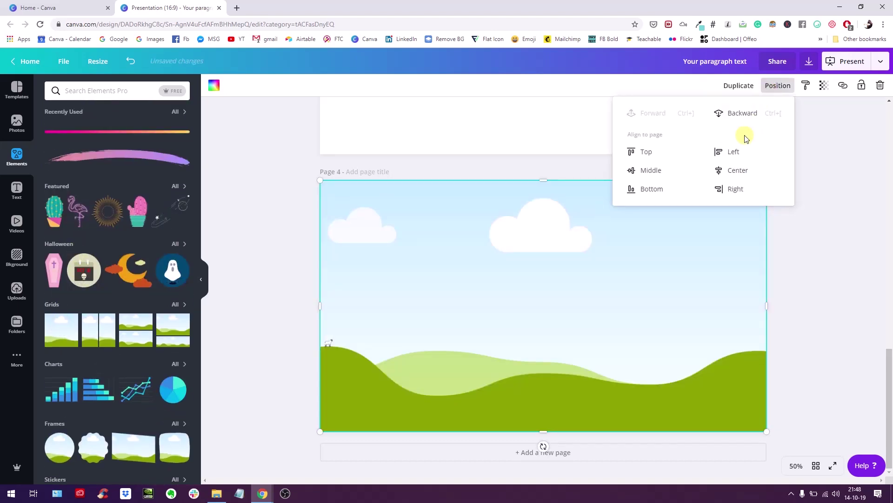
{"action": "left_click", "coordinate": [734, 111]}
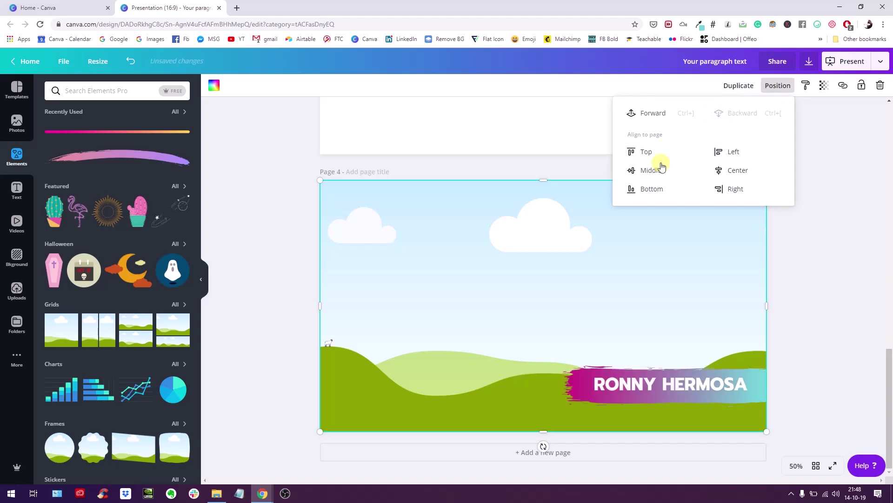
{"action": "left_click", "coordinate": [796, 330]}
{"action": "left_click", "coordinate": [688, 382]}
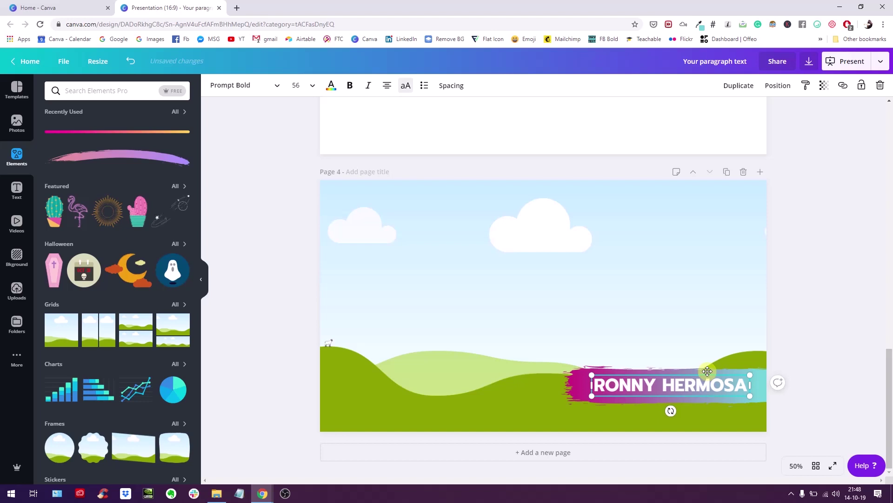
{"action": "left_click", "coordinate": [853, 289]}
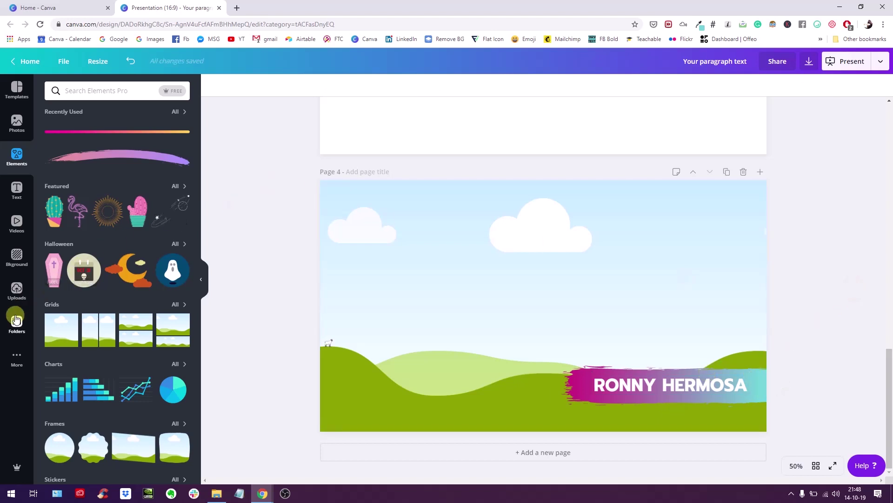
{"action": "left_click", "coordinate": [18, 290]}
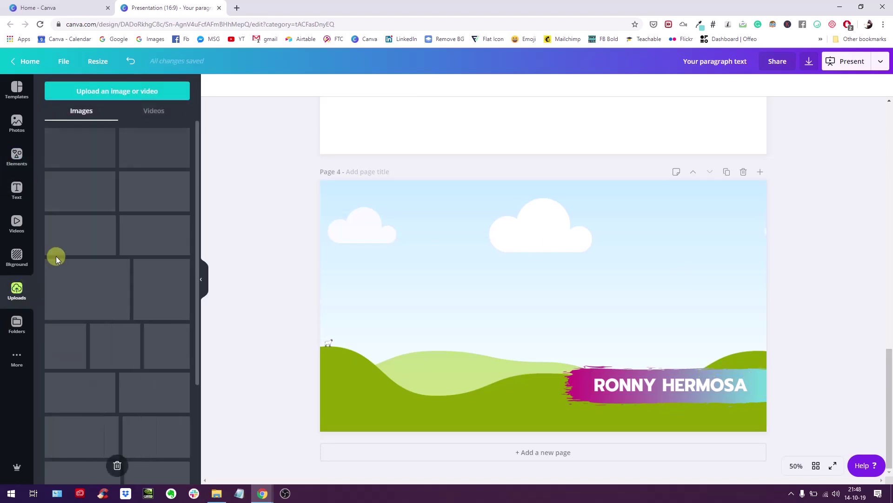
Step: Place the webcam photo on page 4 and set the download to PNG with transparent background
{"action": "left_click_drag", "start_coordinate": [83, 187], "coordinate": [409, 236]}
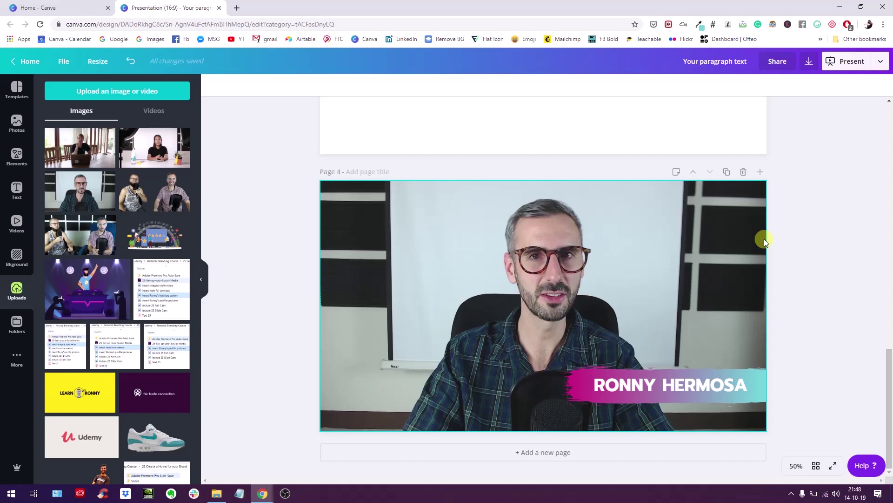
{"action": "left_click", "coordinate": [809, 62]}
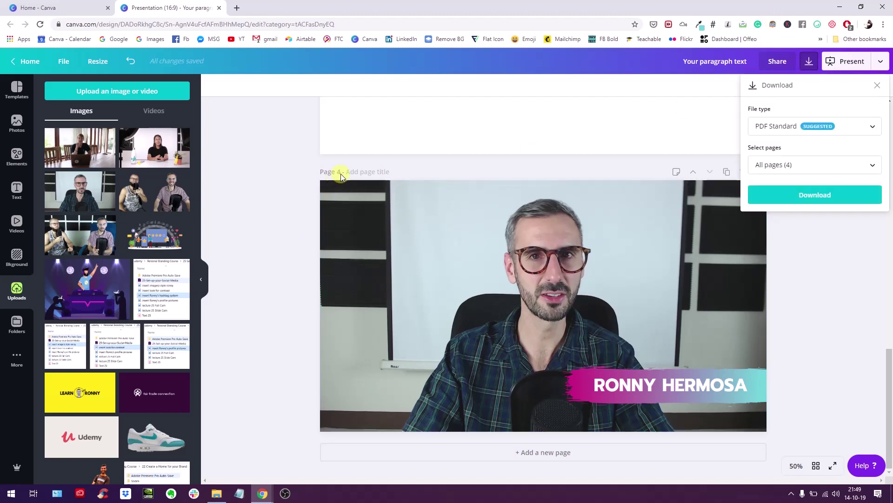
{"action": "left_click", "coordinate": [760, 127]}
{"action": "left_click", "coordinate": [763, 78]}
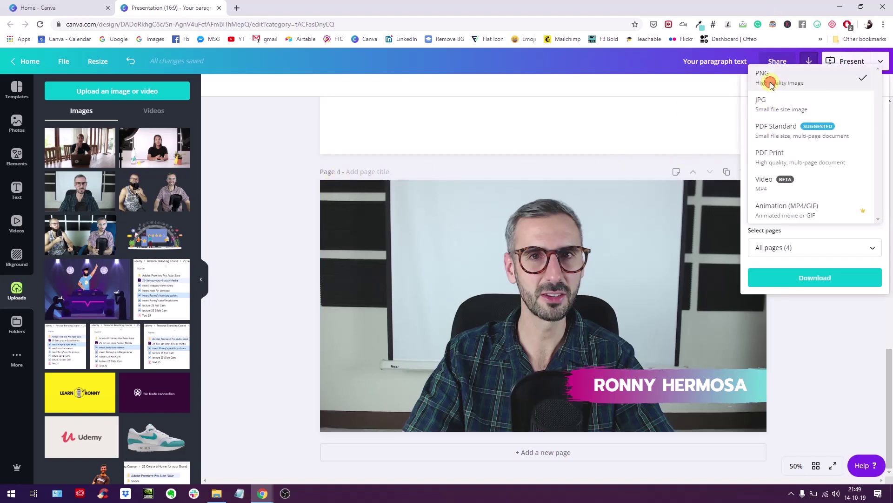
{"action": "left_click", "coordinate": [754, 169]}
Step: Delete the webcam photo and the cartoon hills background from page 4
{"action": "left_click", "coordinate": [686, 208]}
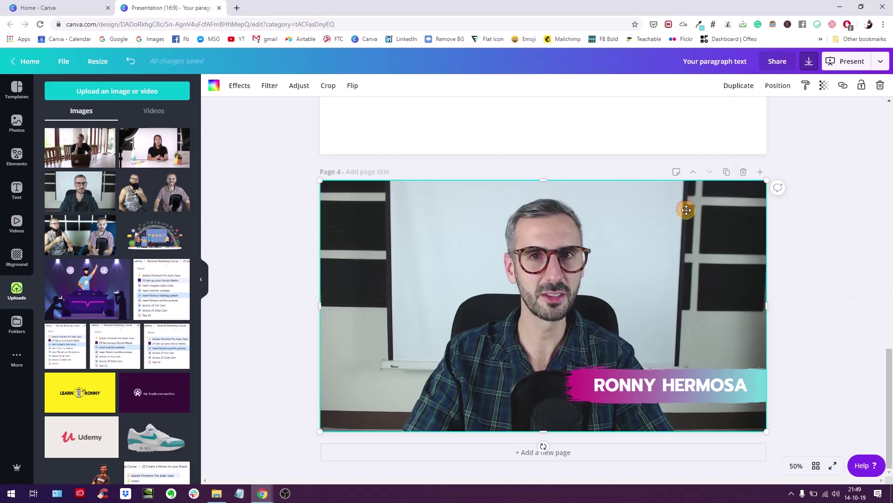
{"action": "key", "text": "Delete"}
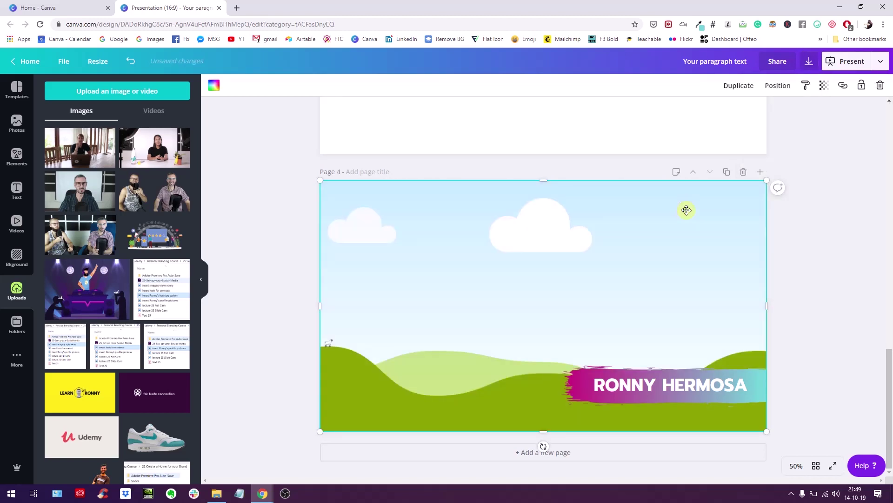
{"action": "key", "text": "Delete"}
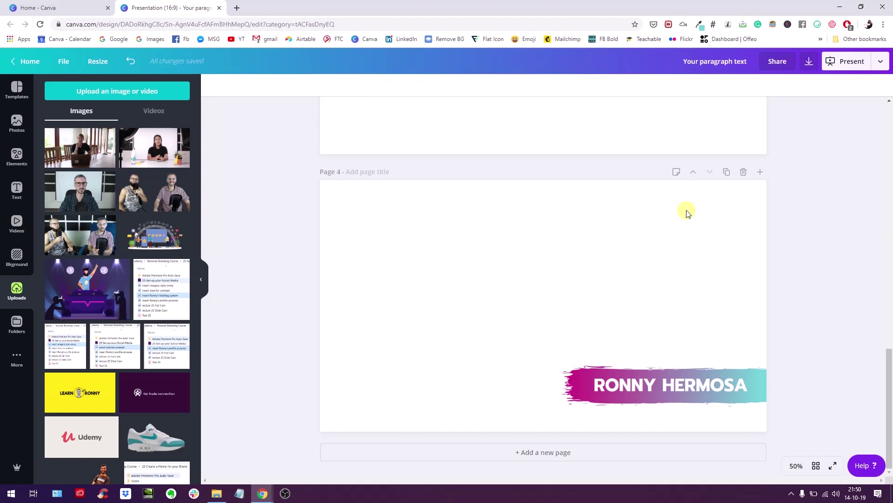
{"action": "left_click", "coordinate": [649, 395]}
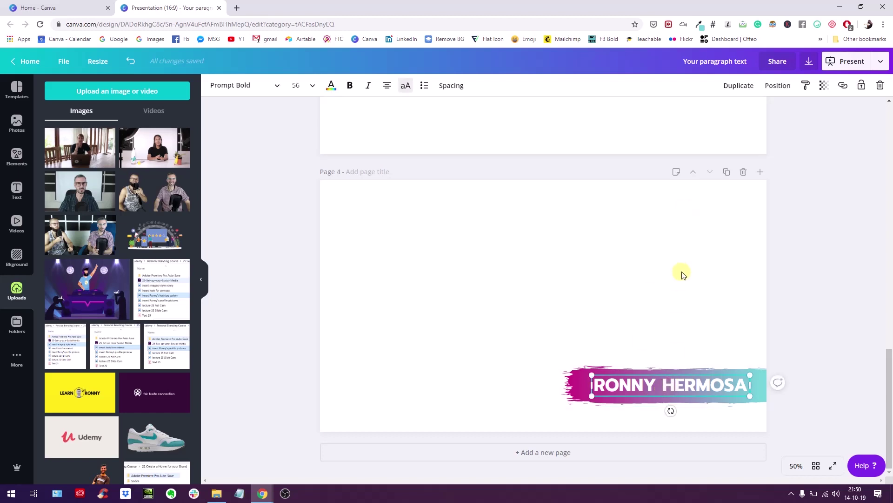